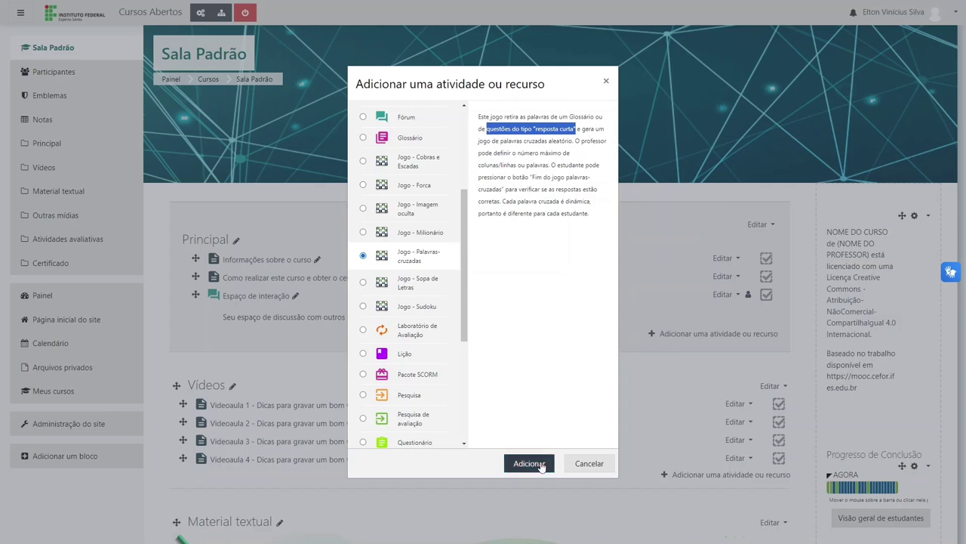
- Add a new Questionário activity to the Vídeos section of the course
{"action": "left_click", "coordinate": [589, 463]}
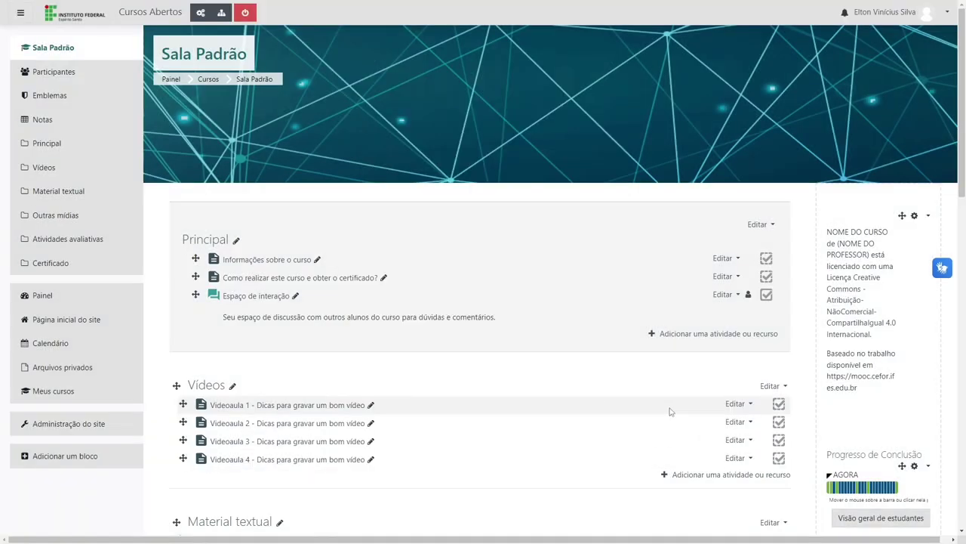
{"action": "left_click", "coordinate": [689, 476]}
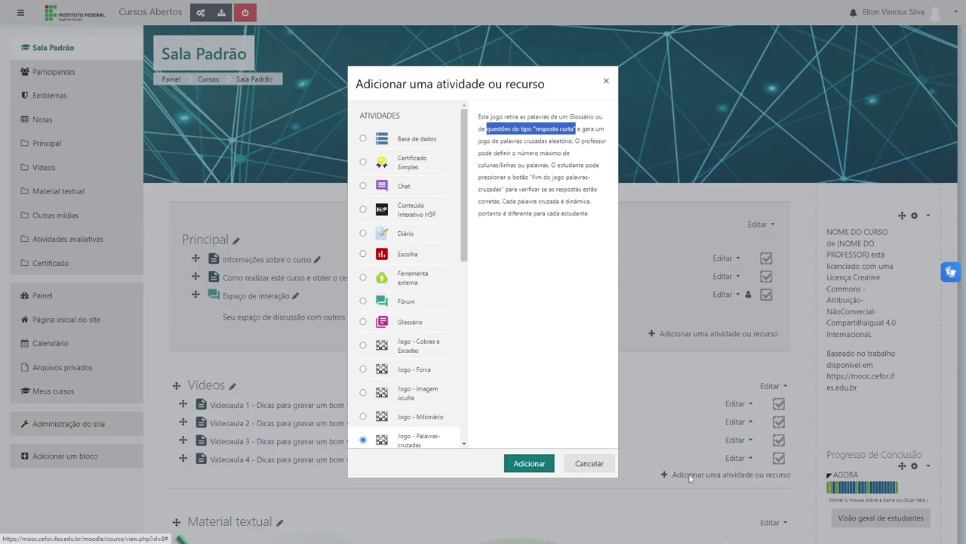
{"action": "left_click_drag", "start_coordinate": [465, 246], "coordinate": [480, 384]}
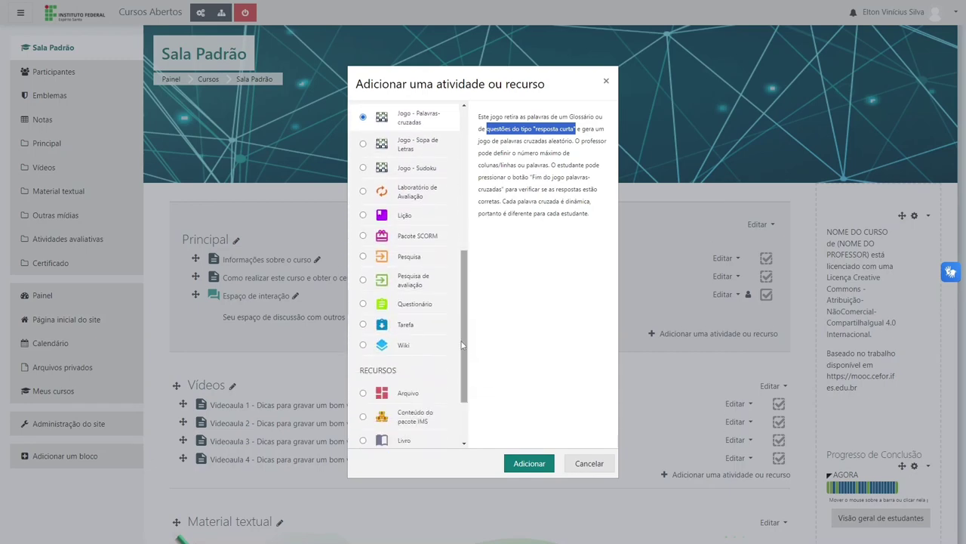
{"action": "left_click", "coordinate": [363, 303]}
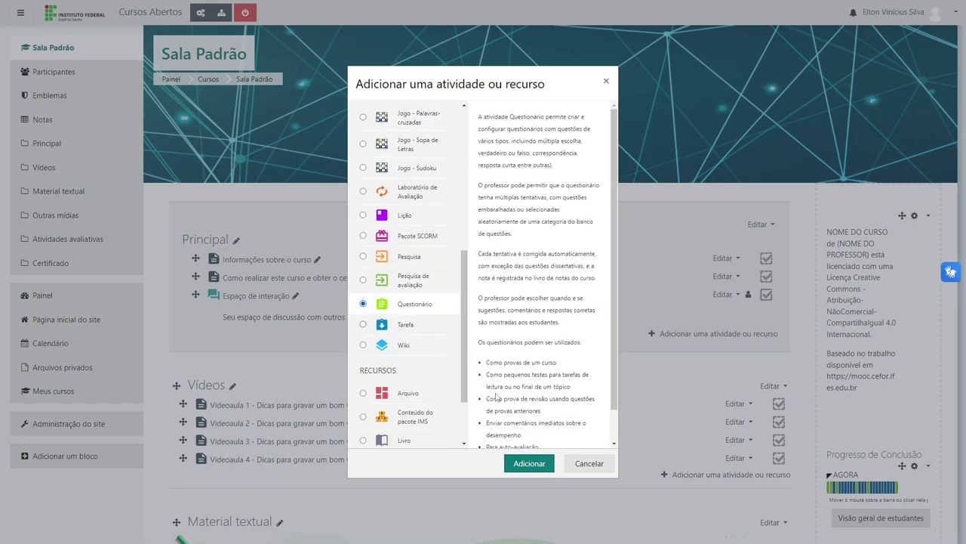
{"action": "left_click", "coordinate": [522, 462]}
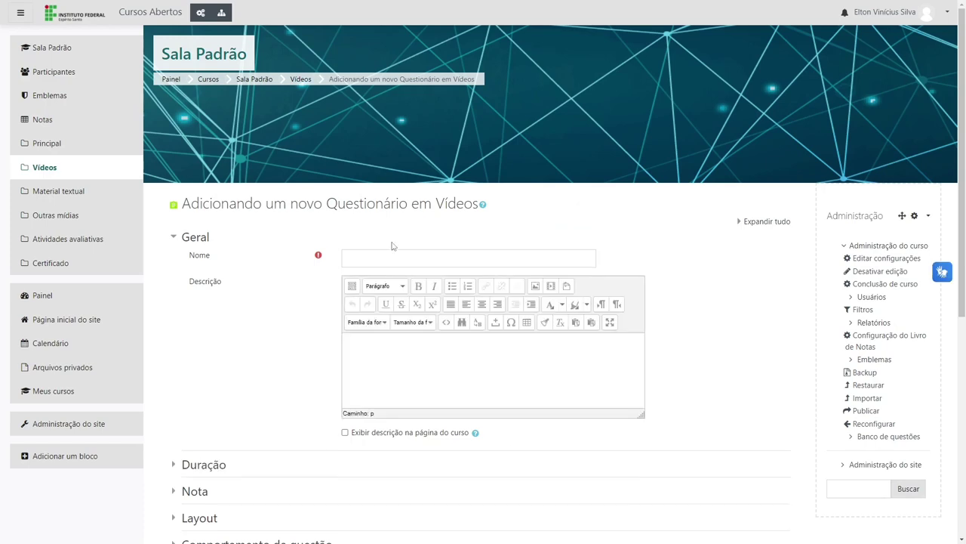
- Name the quiz "Questionario da palavra cruzada", then save and display it
{"action": "left_click", "coordinate": [395, 252]}
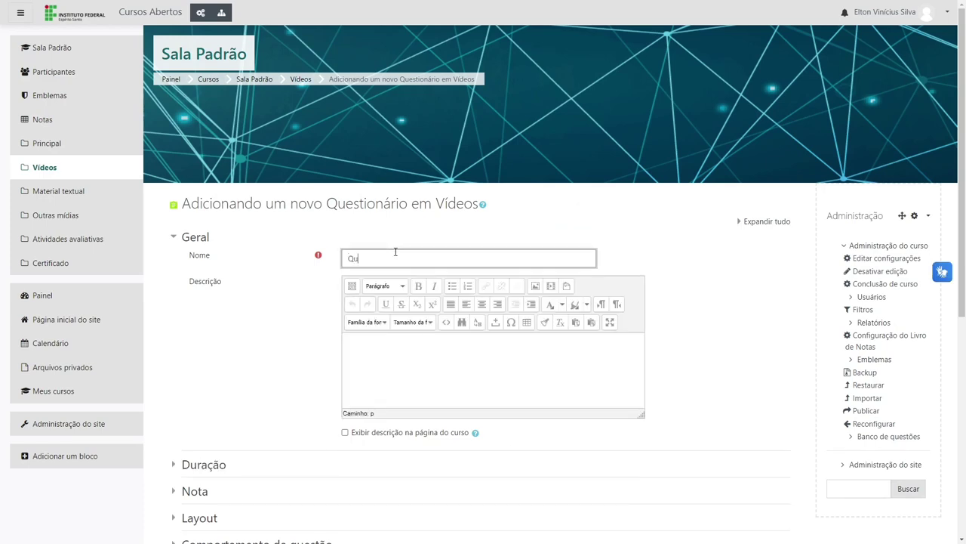
{"action": "type", "text": "Questionario da palavra cruzada"}
{"action": "left_click", "coordinate": [299, 367]}
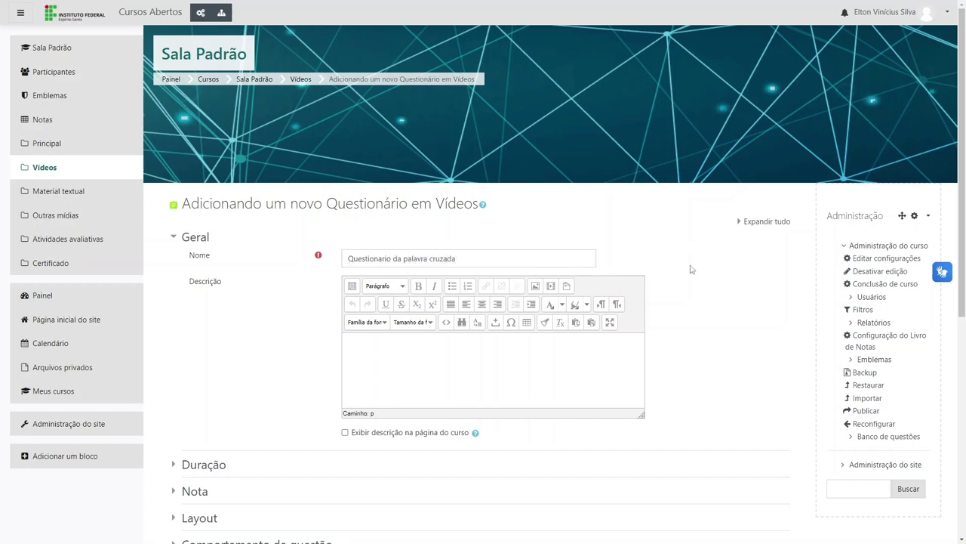
{"action": "scroll", "coordinate": [693, 269], "scroll_direction": "down", "scroll_amount": 3}
{"action": "scroll", "coordinate": [651, 296], "scroll_direction": "down", "scroll_amount": 2}
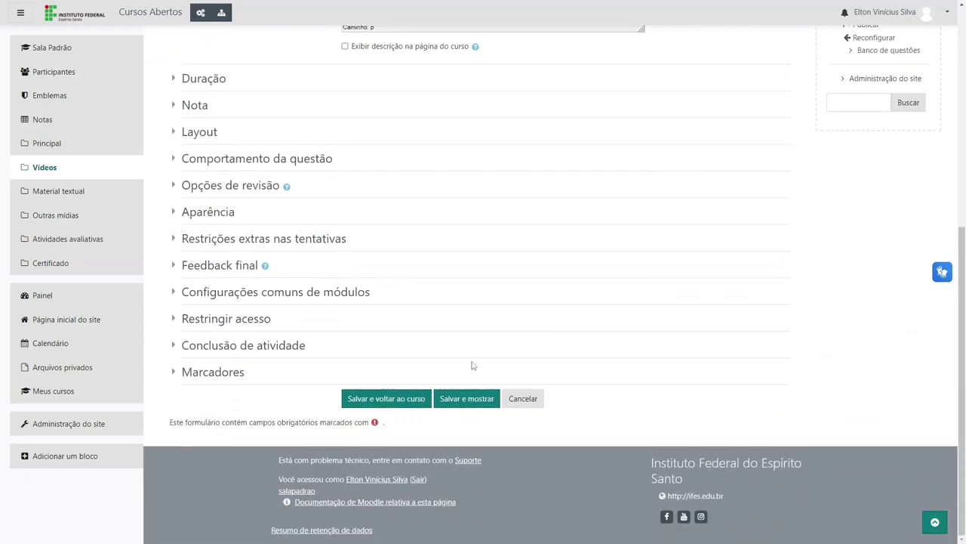
{"action": "left_click", "coordinate": [469, 396]}
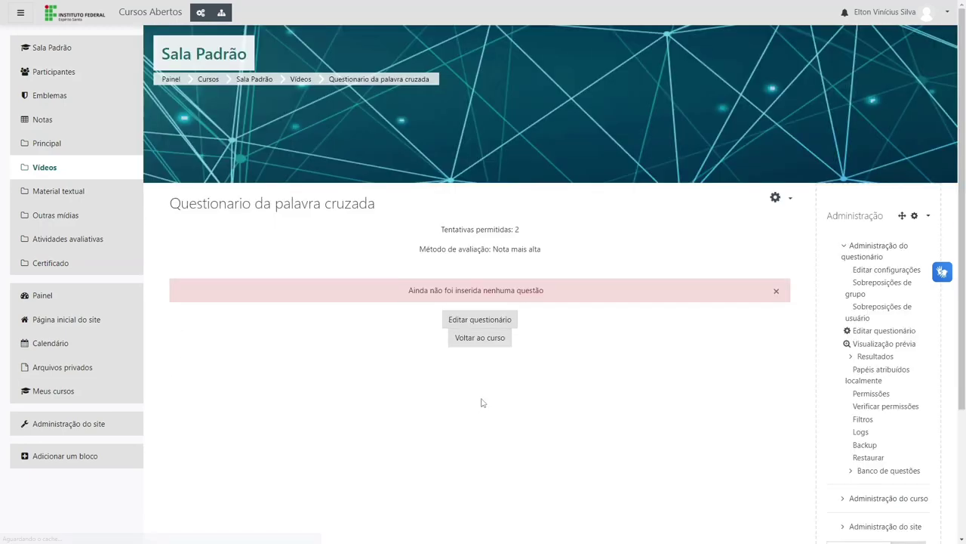
- Open the quiz for editing and add a new question of the "resposta curta" type
{"action": "left_click", "coordinate": [481, 320]}
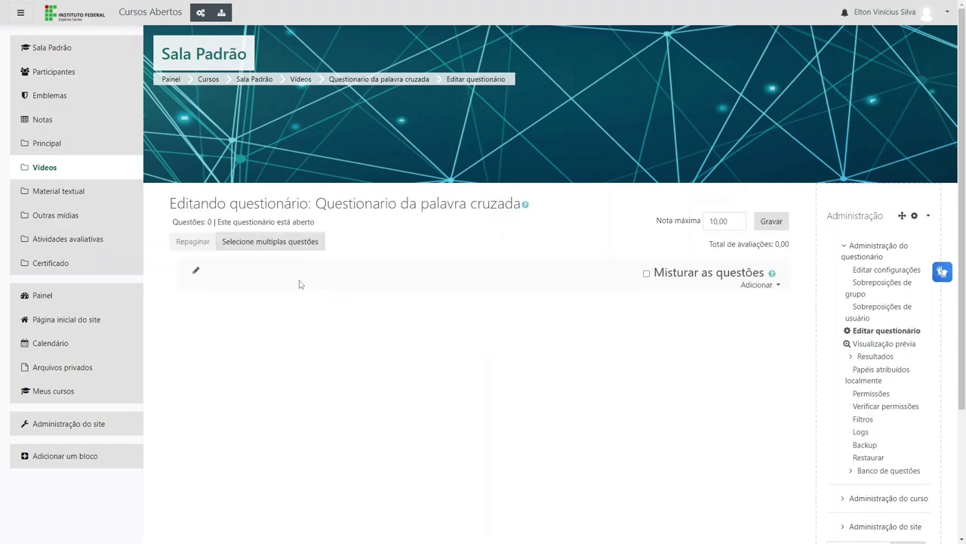
{"action": "left_click", "coordinate": [197, 270]}
{"action": "left_click", "coordinate": [230, 284]}
{"action": "left_click", "coordinate": [758, 285]}
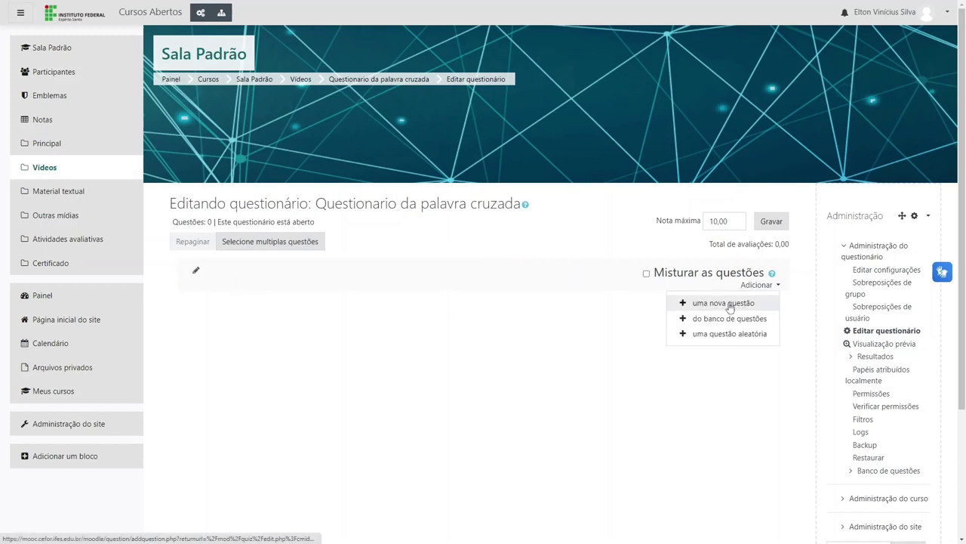
{"action": "left_click", "coordinate": [722, 305]}
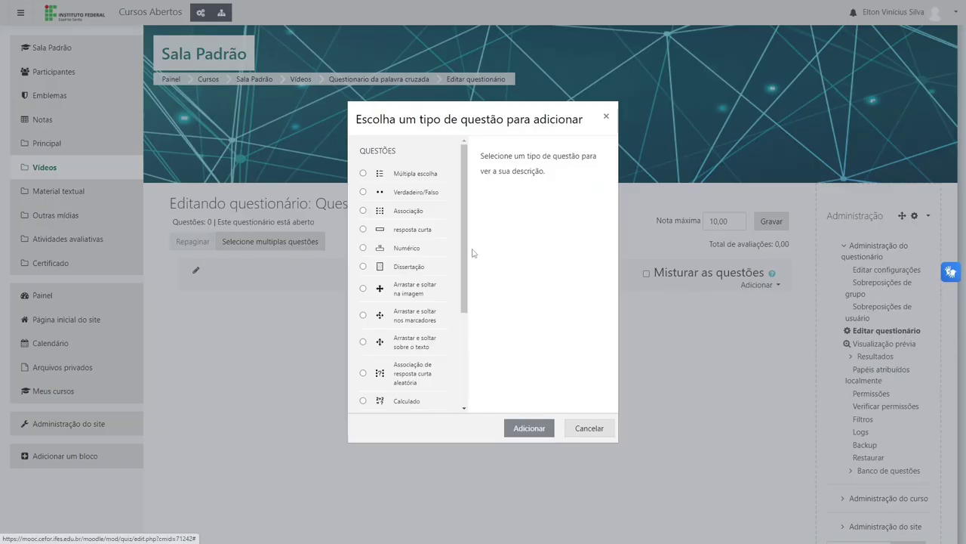
{"action": "left_click_drag", "start_coordinate": [432, 233], "coordinate": [397, 232]}
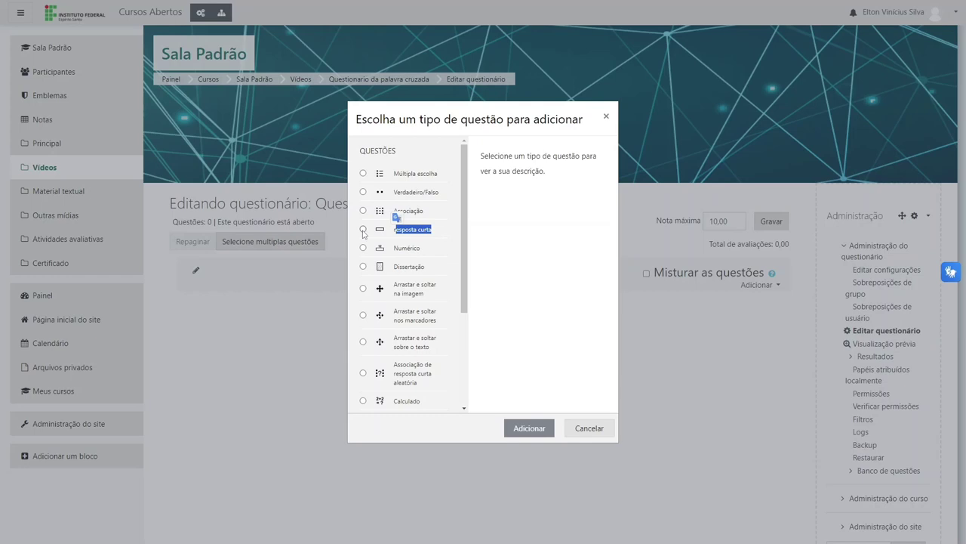
{"action": "left_click", "coordinate": [362, 231]}
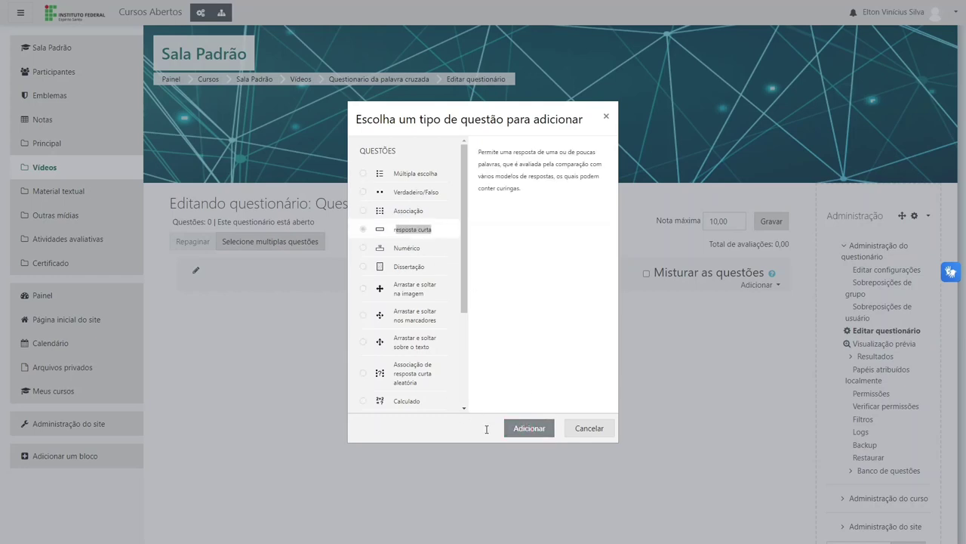
{"action": "left_click", "coordinate": [528, 428]}
- Name the short-answer question "Brasil"
{"action": "left_click", "coordinate": [377, 286]}
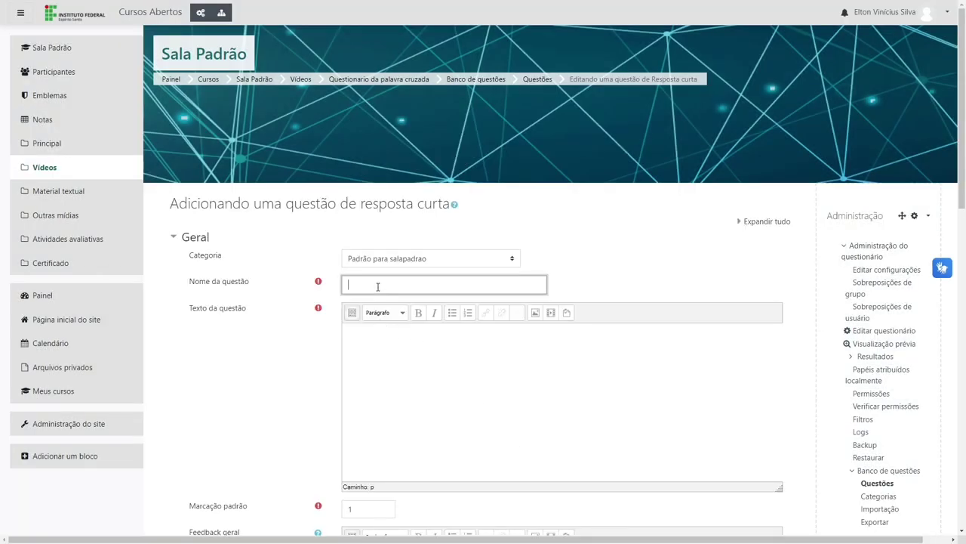
{"action": "type", "text": "BRasil"}
{"action": "scroll", "coordinate": [378, 285], "scroll_direction": "down", "scroll_amount": 2}
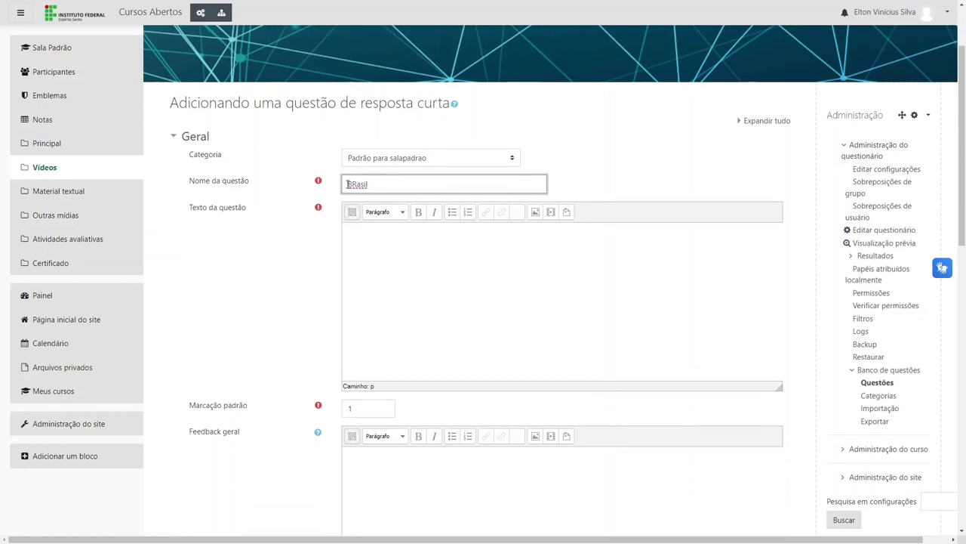
{"action": "left_click_drag", "start_coordinate": [357, 185], "coordinate": [353, 185]}
{"action": "type", "text": "r"}
- Enter "Primeiro nome de quem descobriu o Brasil" as the question text
{"action": "left_click", "coordinate": [389, 244]}
{"action": "type", "text": "Quem"}
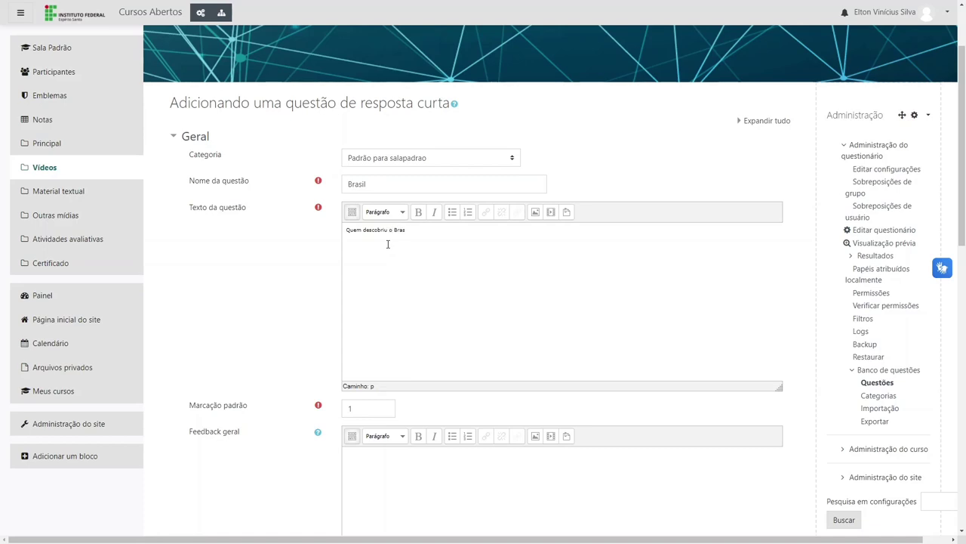
{"action": "key", "text": "Home"}
{"action": "type", "text": "Primeiro nome de"}
{"action": "key", "text": "Delete"}
{"action": "type", "text": "q"}
{"action": "scroll", "coordinate": [300, 265], "scroll_direction": "down", "scroll_amount": 3}
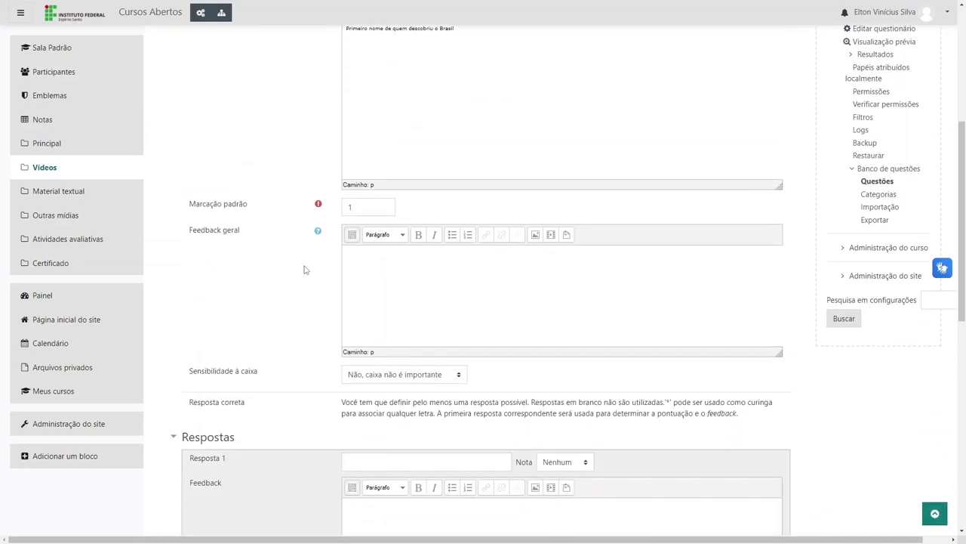
{"action": "scroll", "coordinate": [305, 270], "scroll_direction": "up", "scroll_amount": 3}
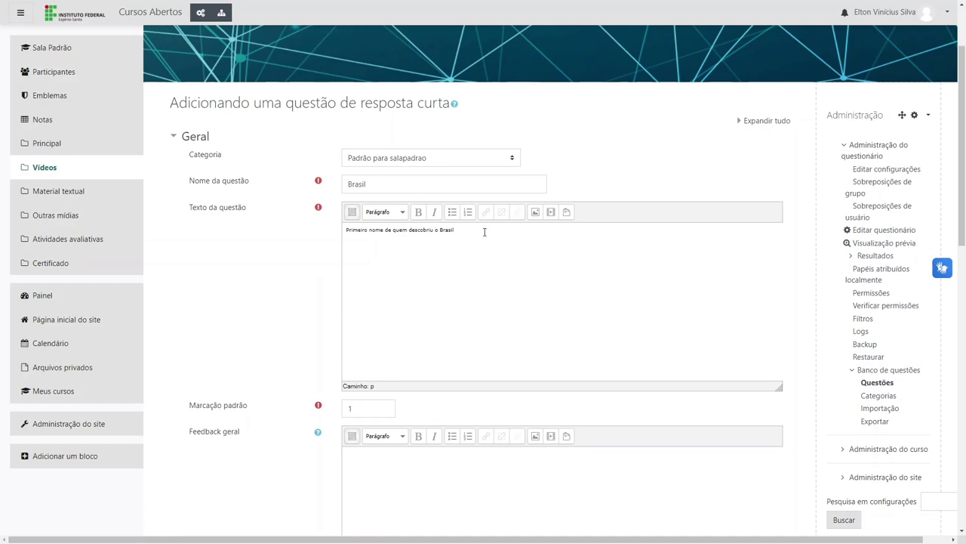
{"action": "left_click_drag", "start_coordinate": [484, 229], "coordinate": [345, 236]}
- Enter "pedro" as Resposta 1 and try to save the question
{"action": "scroll", "coordinate": [307, 259], "scroll_direction": "down", "scroll_amount": 5}
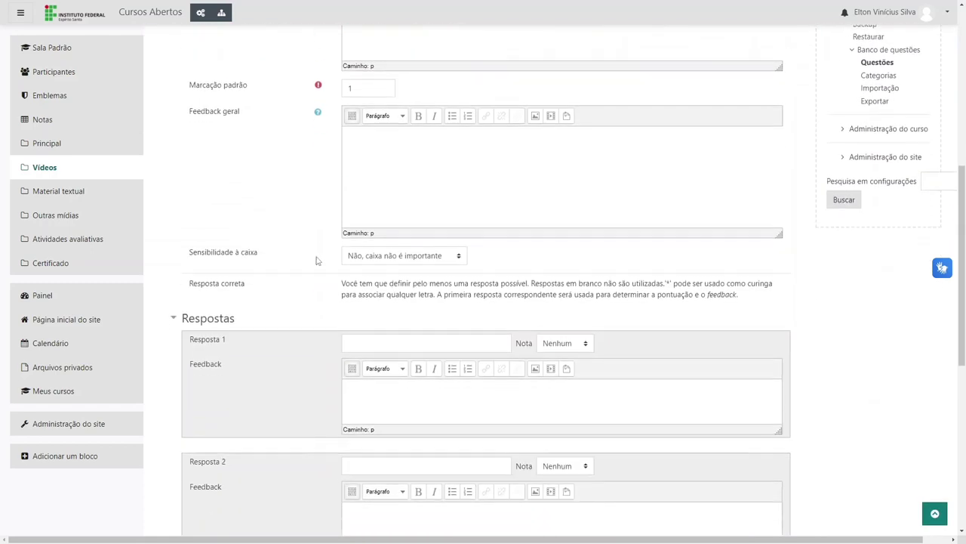
{"action": "left_click", "coordinate": [369, 311]}
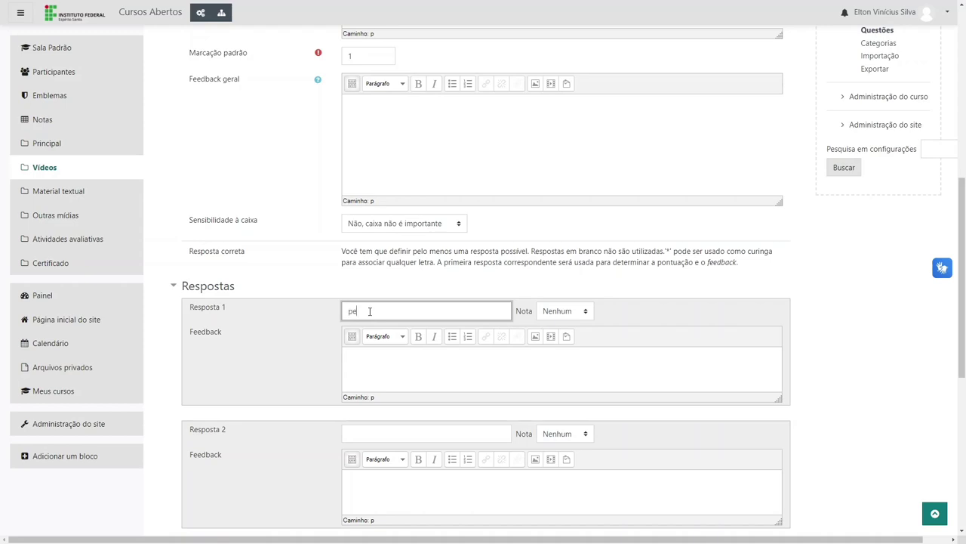
{"action": "left_click", "coordinate": [528, 284]}
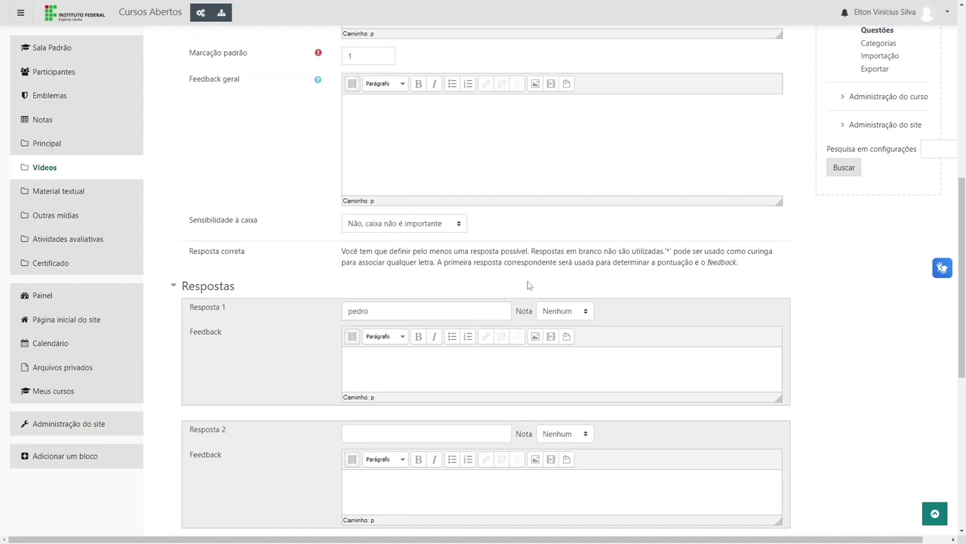
{"action": "scroll", "coordinate": [528, 285], "scroll_direction": "down", "scroll_amount": 5}
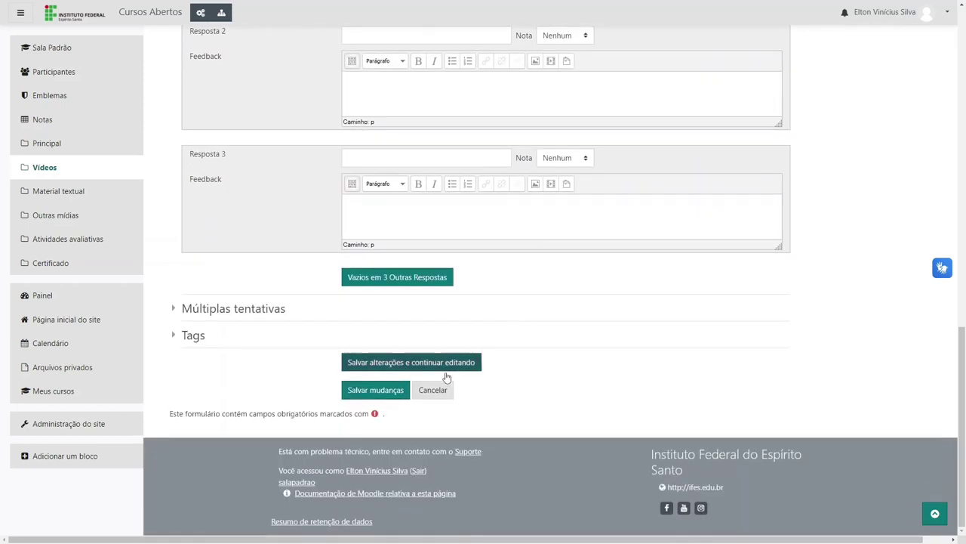
{"action": "left_click", "coordinate": [391, 393]}
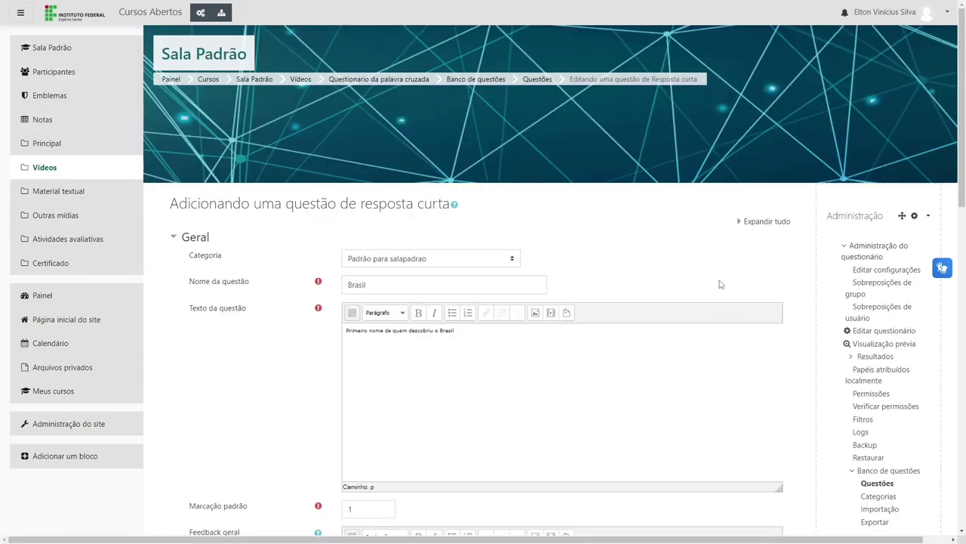
- Set the grade of Resposta 1 to 100% and save the question
{"action": "scroll", "coordinate": [719, 281], "scroll_direction": "down", "scroll_amount": 4}
{"action": "scroll", "coordinate": [720, 279], "scroll_direction": "down", "scroll_amount": 1}
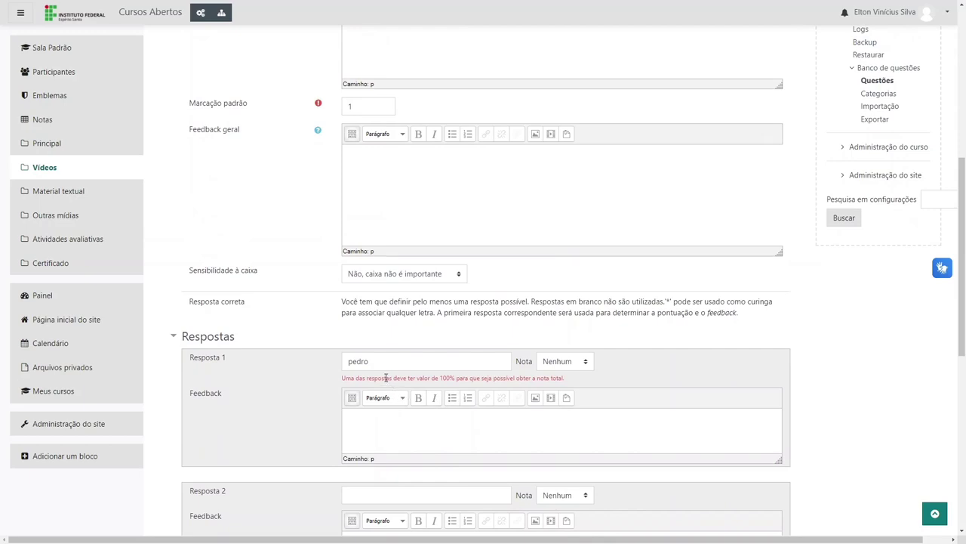
{"action": "left_click", "coordinate": [564, 362]}
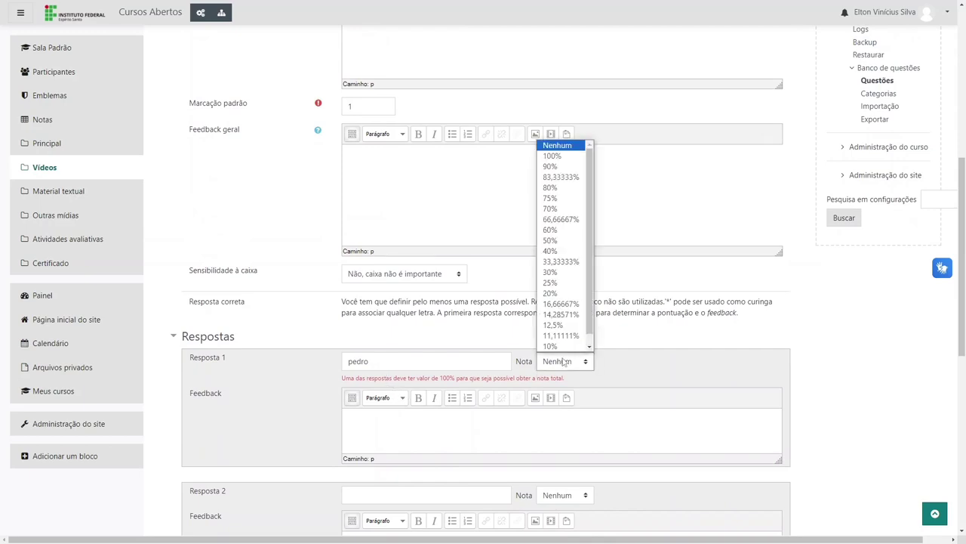
{"action": "left_click", "coordinate": [558, 157]}
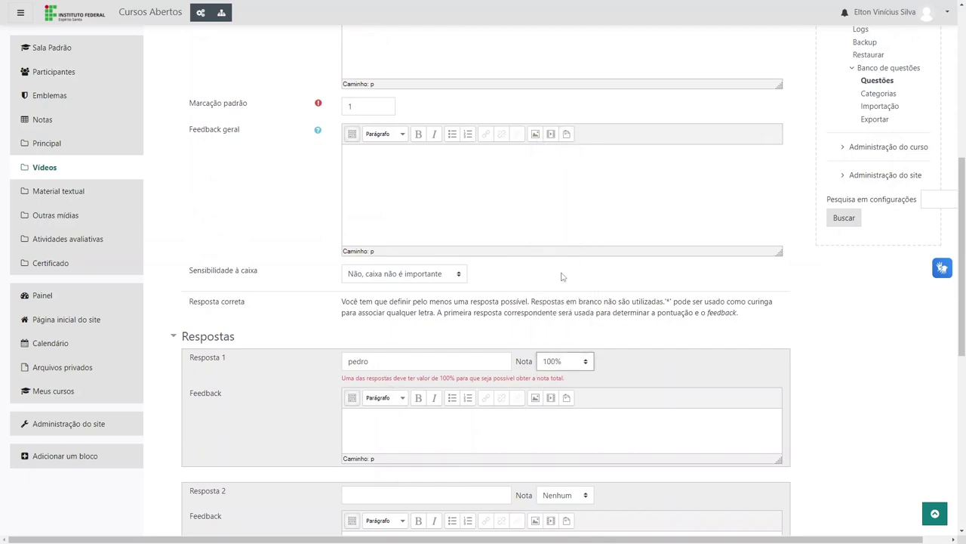
{"action": "scroll", "coordinate": [453, 312], "scroll_direction": "down", "scroll_amount": 5}
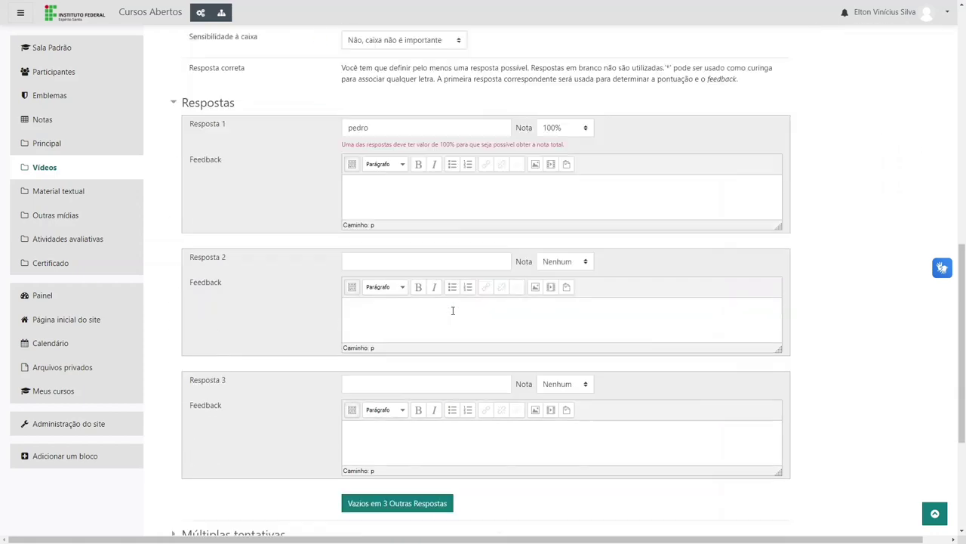
{"action": "left_click", "coordinate": [391, 397]}
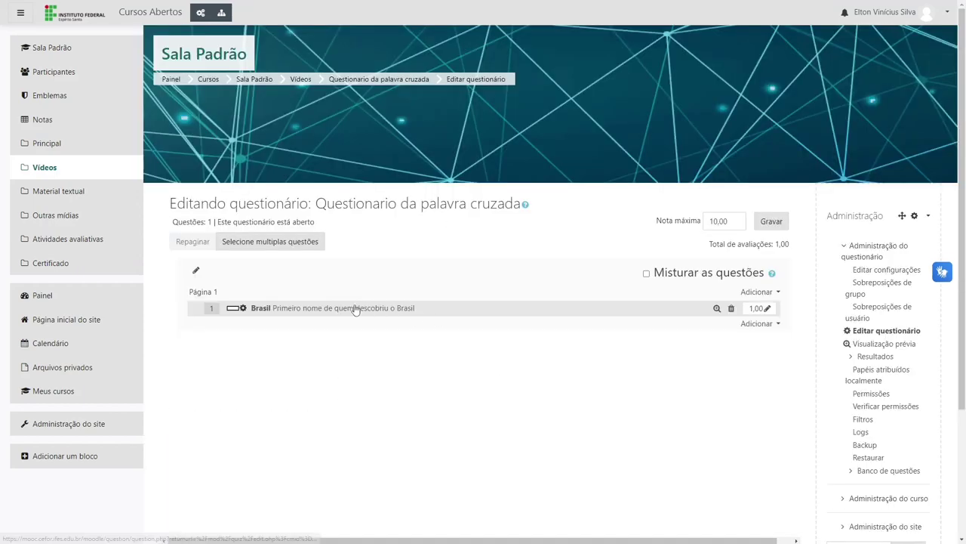
- Add another new "resposta curta" question to the quiz, following the Brasil question
{"action": "left_click", "coordinate": [763, 324]}
{"action": "left_click", "coordinate": [717, 346]}
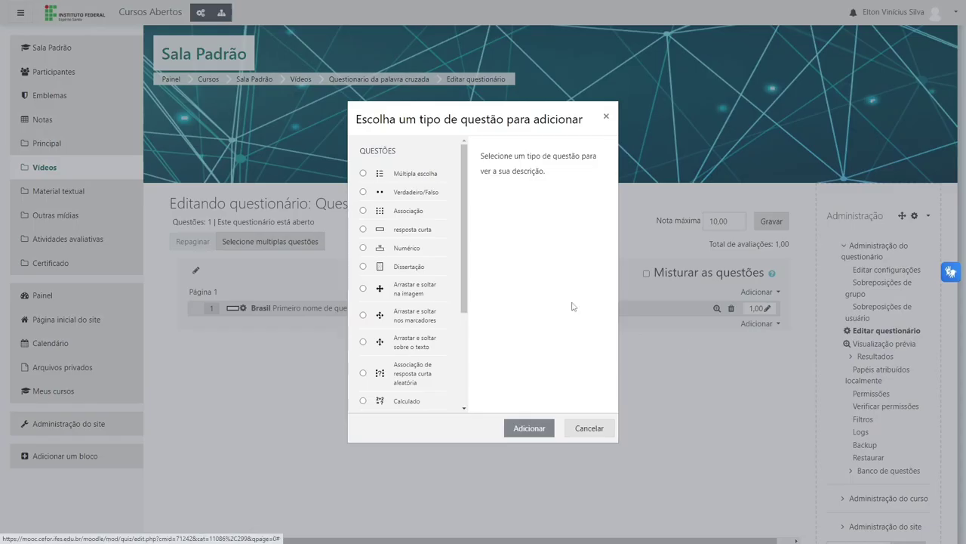
{"action": "left_click_drag", "start_coordinate": [434, 232], "coordinate": [398, 229]}
{"action": "left_click", "coordinate": [532, 425]}
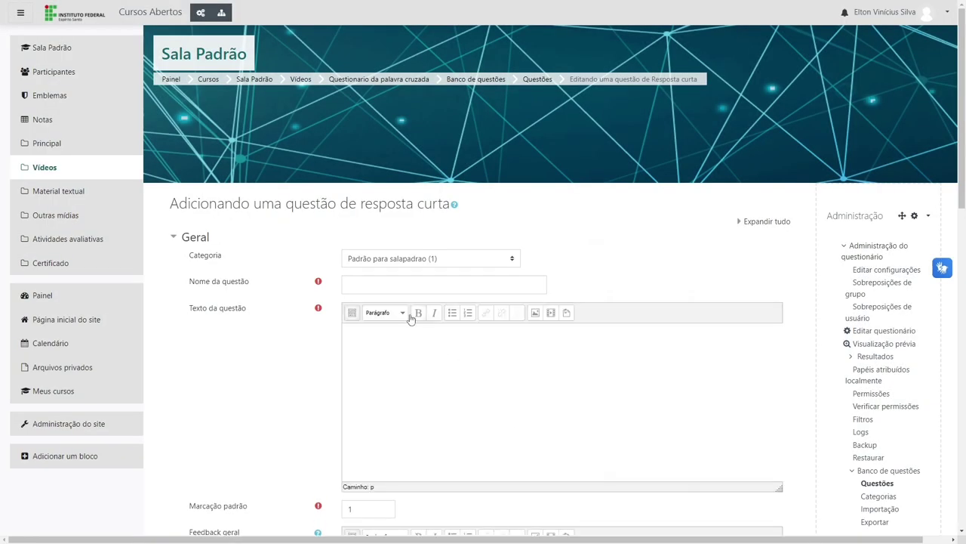
- Name the new question "ES" and enter "Espirito Santo" in its question text
{"action": "left_click", "coordinate": [399, 285]}
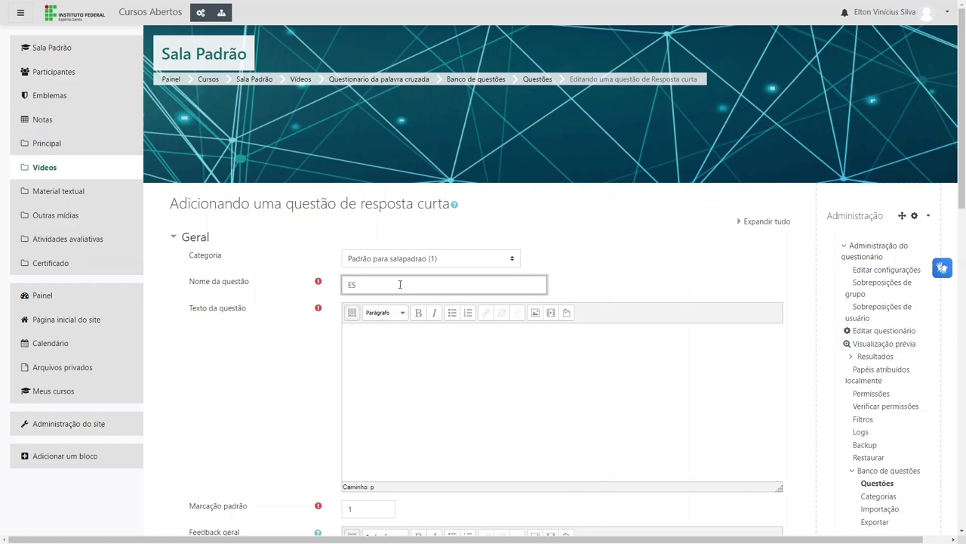
{"action": "left_click", "coordinate": [399, 340]}
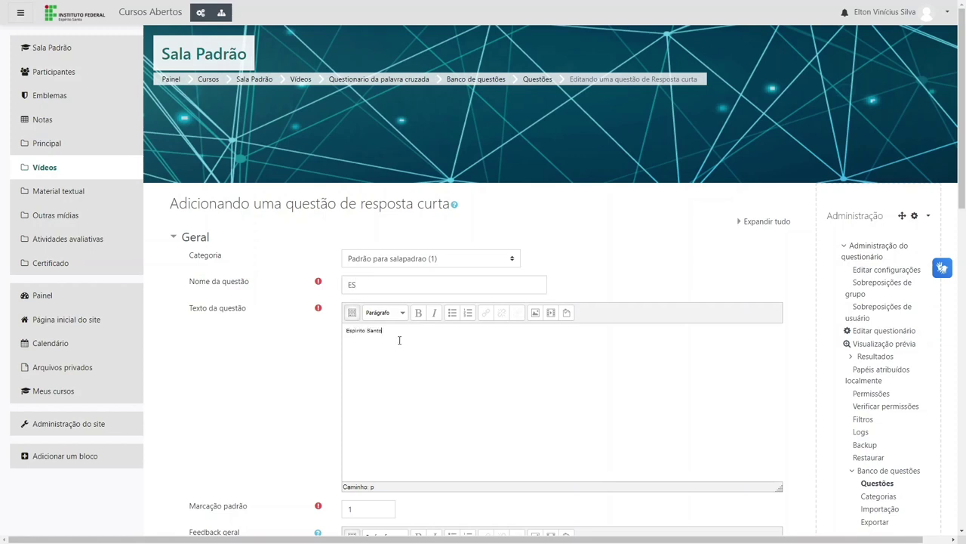
{"action": "scroll", "coordinate": [401, 332], "scroll_direction": "down", "scroll_amount": 6}
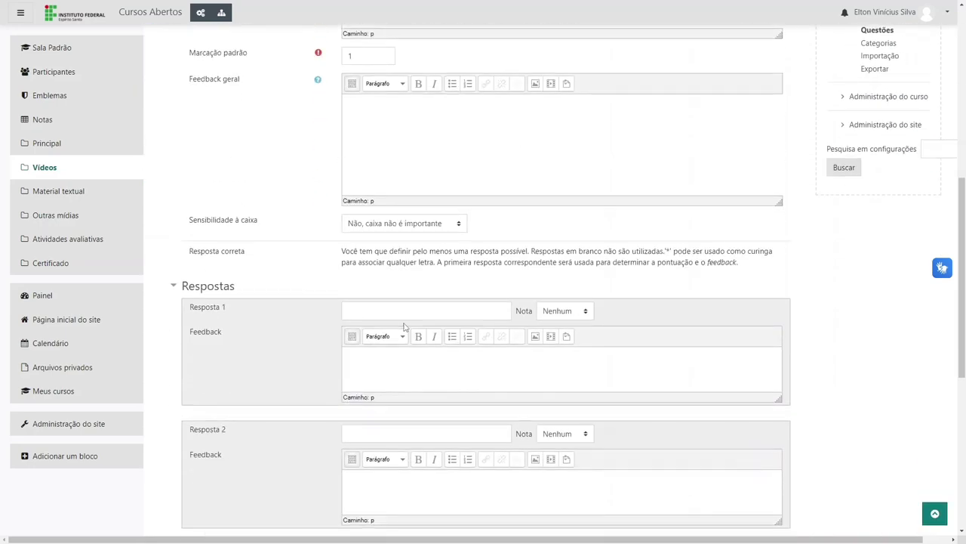
{"action": "left_click", "coordinate": [401, 307]}
{"action": "type", "text": "P"}
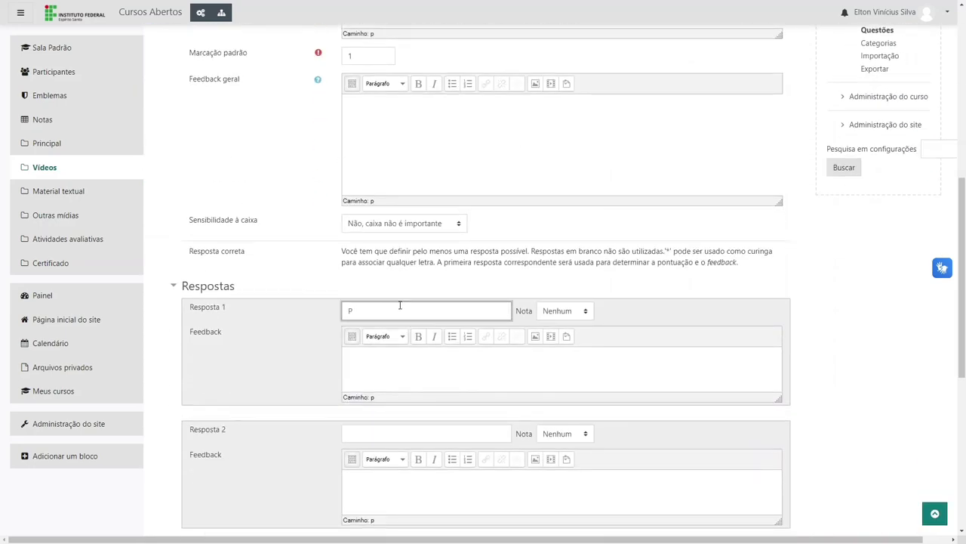
{"action": "type", "text": "rimeiro nome de quem descobriu o Brasil"}
{"action": "key", "text": "ctrl+shift+Left"}
{"action": "type", "text": "ES"}
{"action": "key", "text": "ctrl+shift+Right"}
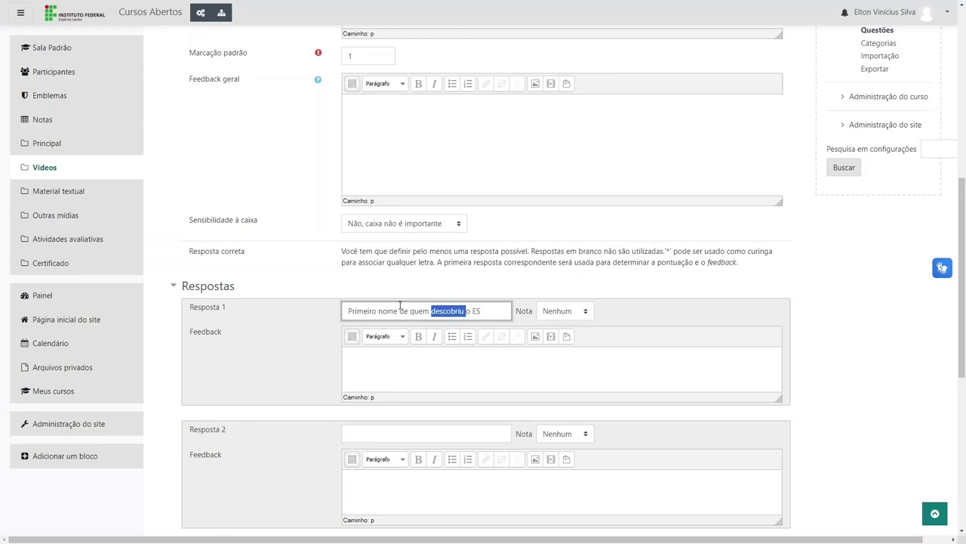
{"action": "left_click", "coordinate": [626, 319]}
{"action": "left_click", "coordinate": [545, 316]}
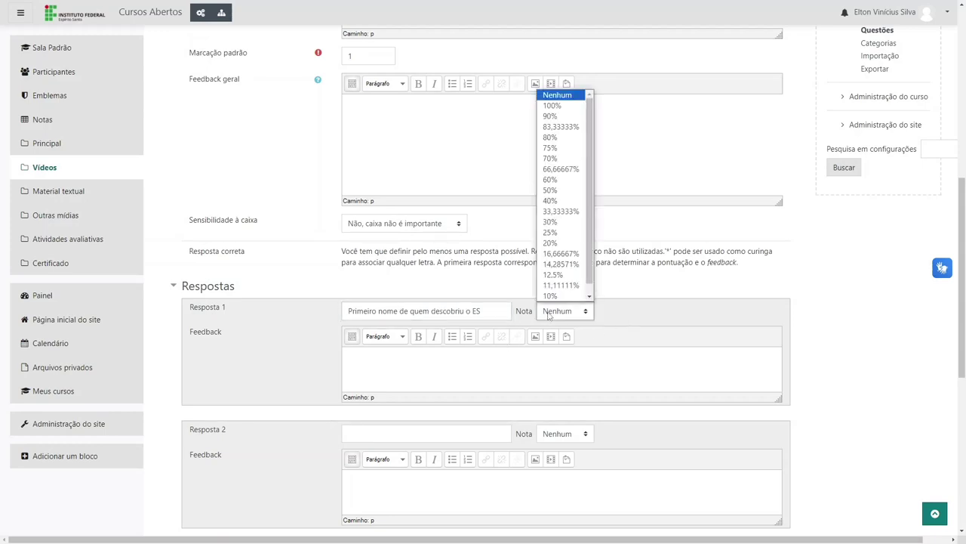
- Enter "Vasco" as Resposta 1 and set its grade to 100%
{"action": "left_click", "coordinate": [483, 305]}
{"action": "left_click_drag", "start_coordinate": [483, 306], "coordinate": [326, 312]}
{"action": "type", "text": "Vasco"}
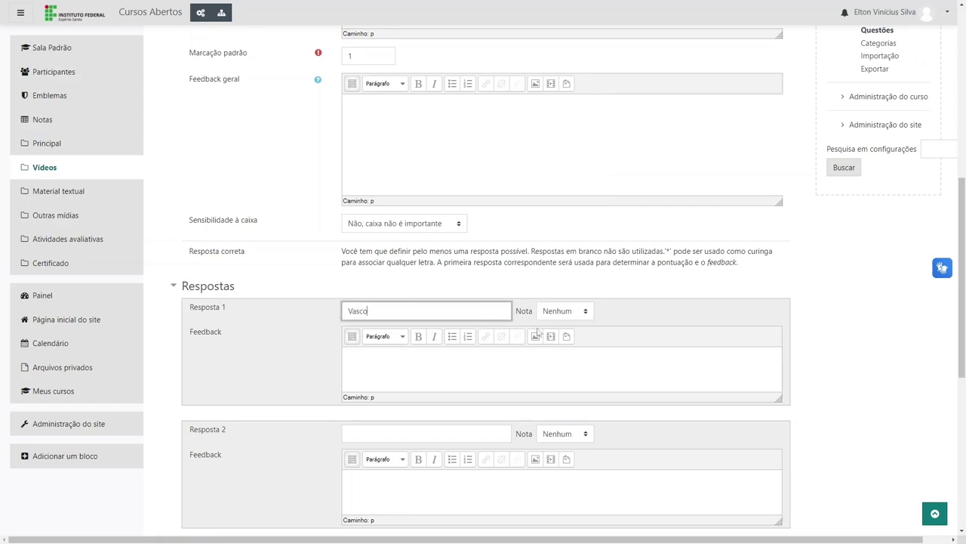
{"action": "left_click", "coordinate": [559, 319]}
{"action": "left_click", "coordinate": [558, 103]}
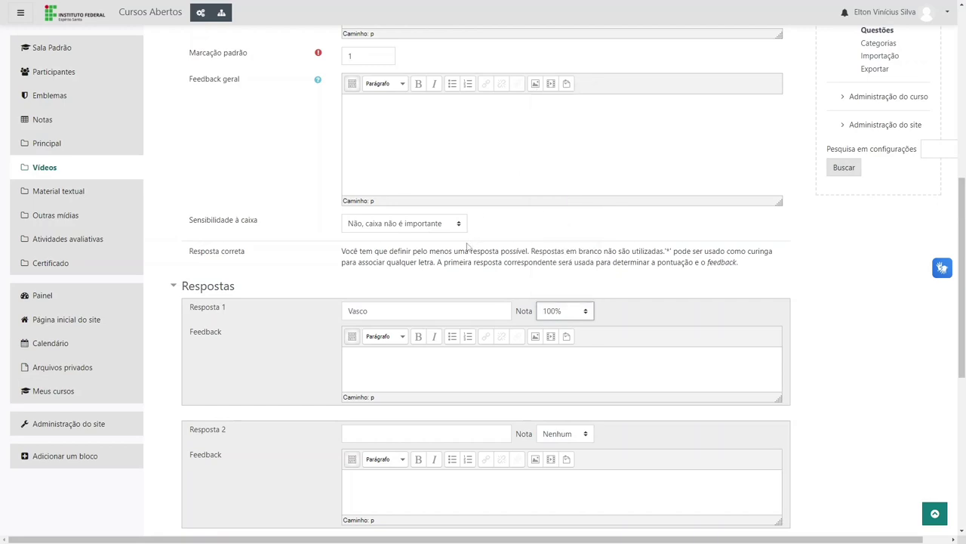
- Change the question text to "Primeiro colonizador do Espirito Santo?" and save the question
{"action": "left_click", "coordinate": [468, 247]}
{"action": "scroll", "coordinate": [398, 305], "scroll_direction": "up", "scroll_amount": 5}
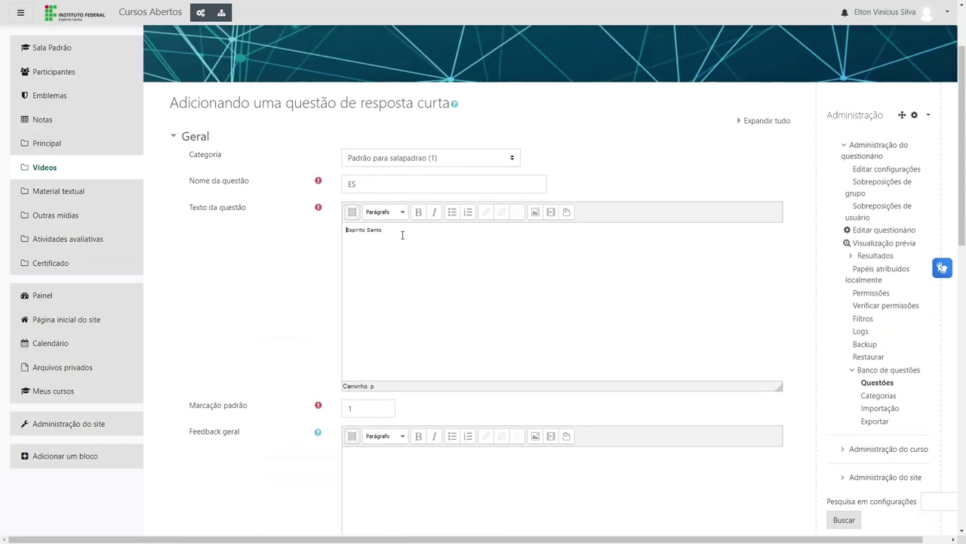
{"action": "type", "text": "Primeiro colonizador do"}
{"action": "scroll", "coordinate": [341, 282], "scroll_direction": "down", "scroll_amount": 7}
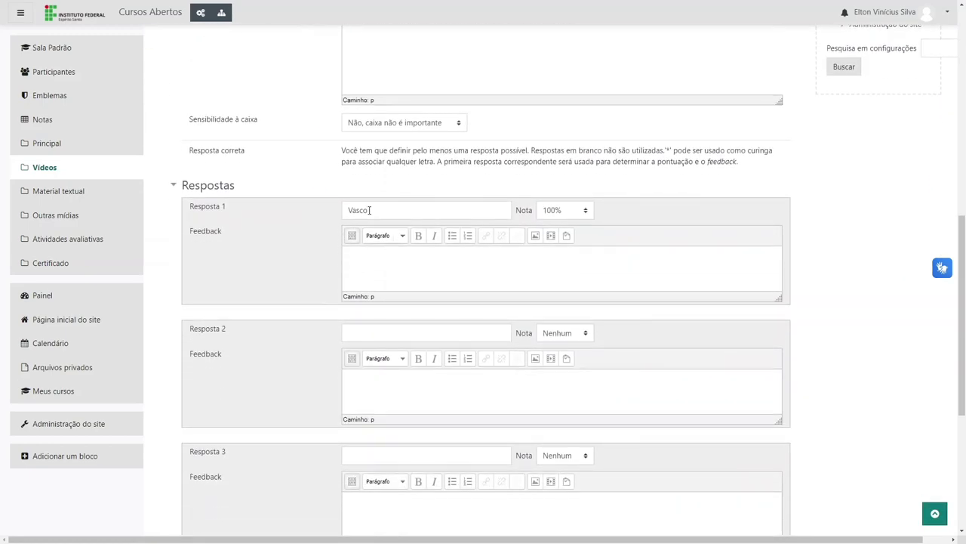
{"action": "left_click", "coordinate": [369, 210]}
{"action": "scroll", "coordinate": [433, 256], "scroll_direction": "down", "scroll_amount": 4}
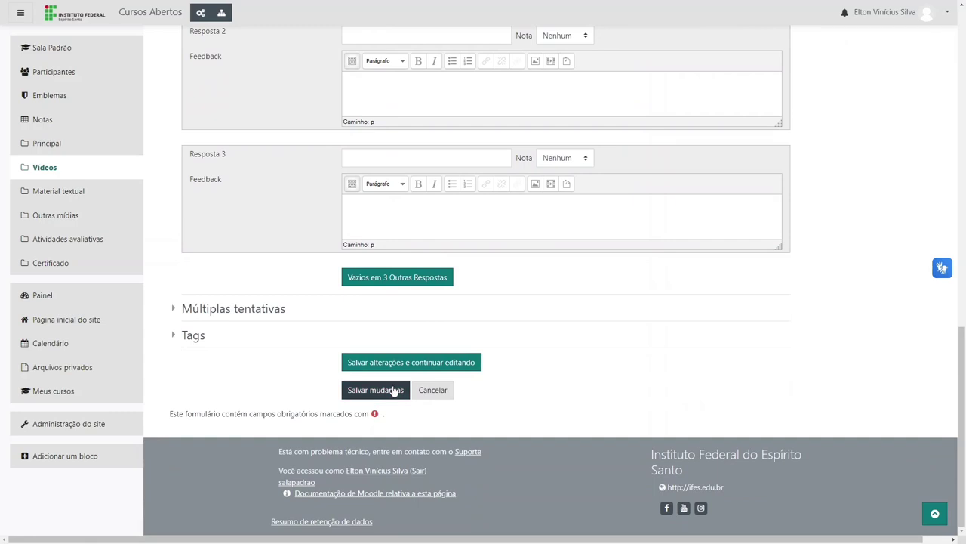
{"action": "left_click", "coordinate": [394, 390]}
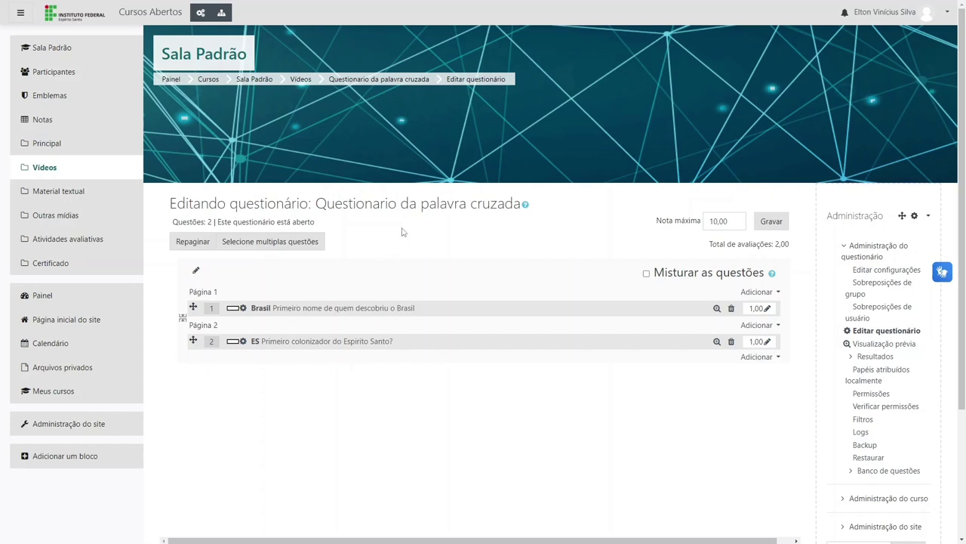
- Return to the Sala Padrão course page and add a "Jogo - Palavras-cruzadas" activity to the Vídeos section
{"action": "left_click", "coordinate": [191, 62]}
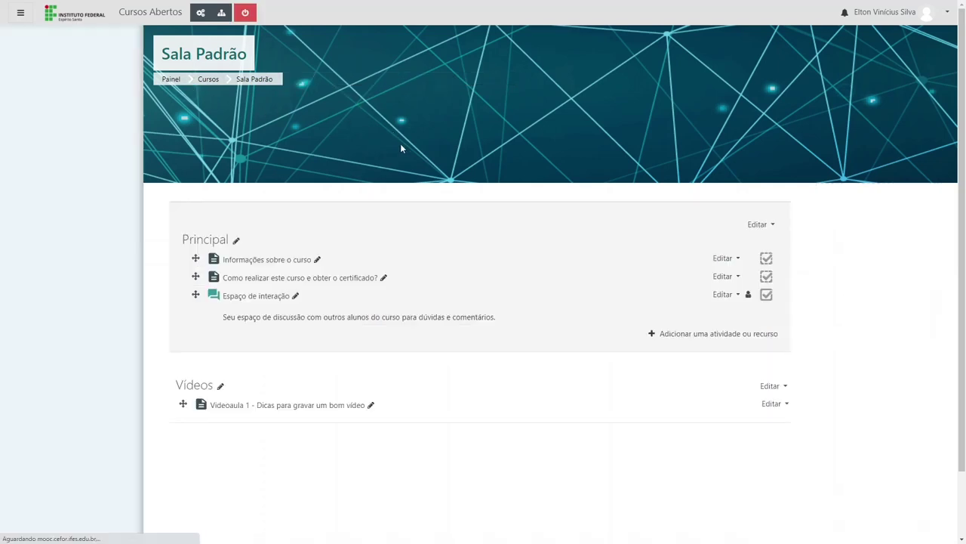
{"action": "scroll", "coordinate": [653, 446], "scroll_direction": "down", "scroll_amount": 1}
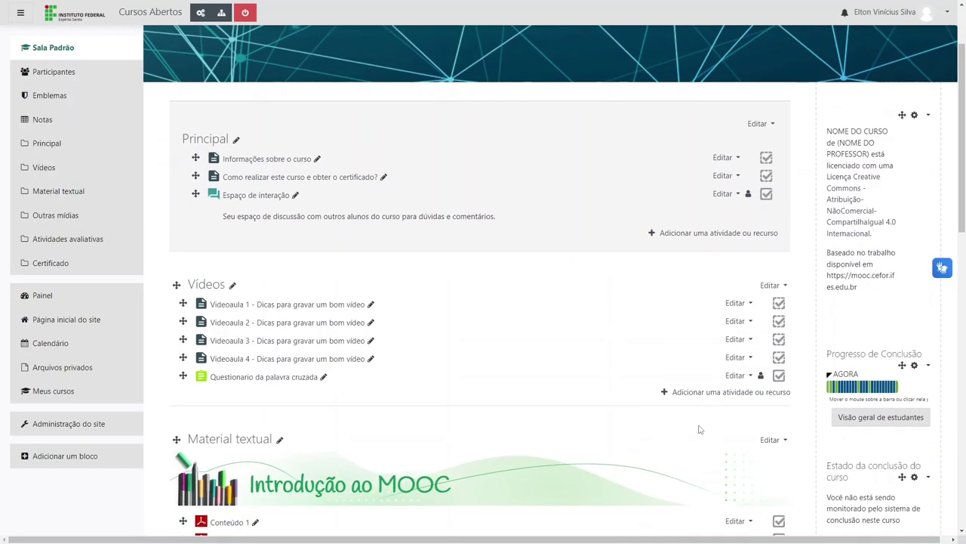
{"action": "left_click", "coordinate": [699, 393]}
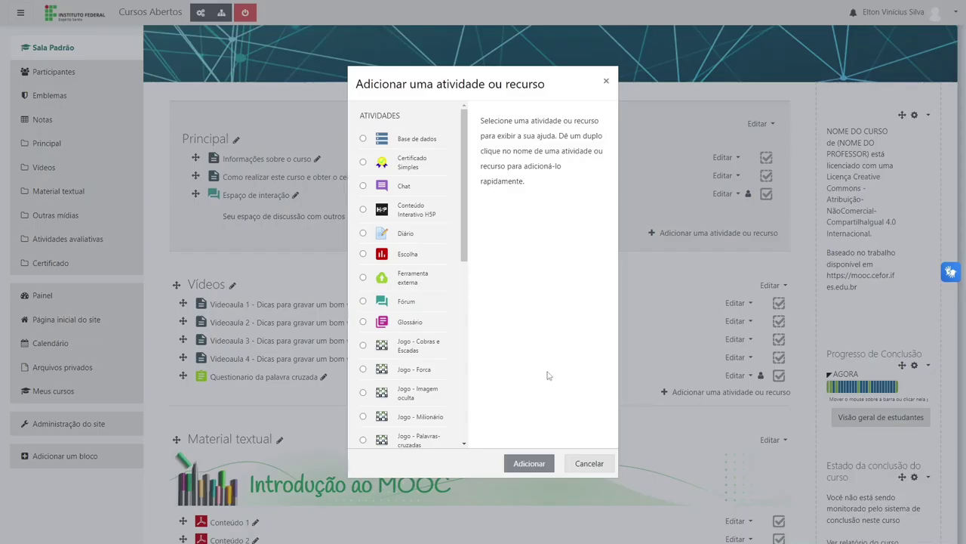
{"action": "scroll", "coordinate": [407, 332], "scroll_direction": "down", "scroll_amount": 3}
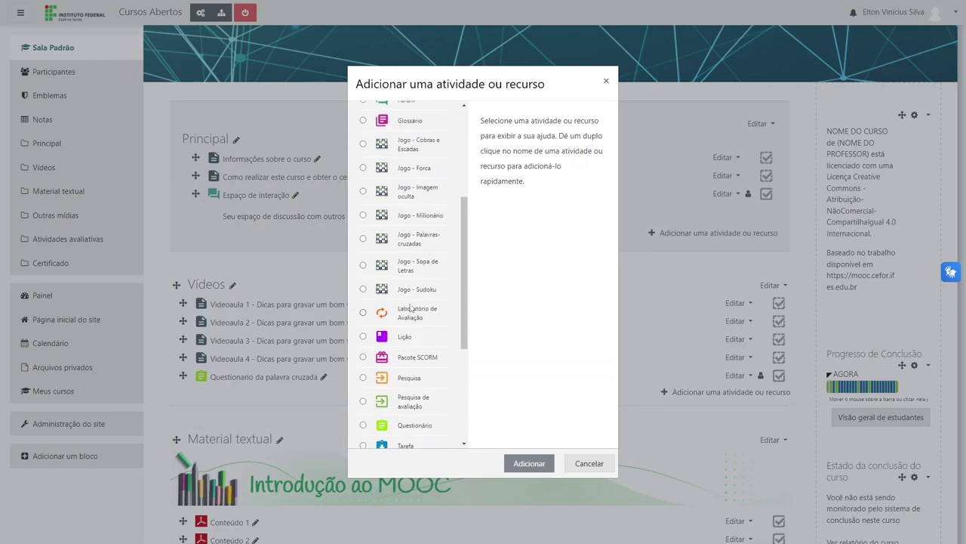
{"action": "triple_click", "coordinate": [418, 242]}
{"action": "left_click_drag", "start_coordinate": [419, 243], "coordinate": [395, 220]}
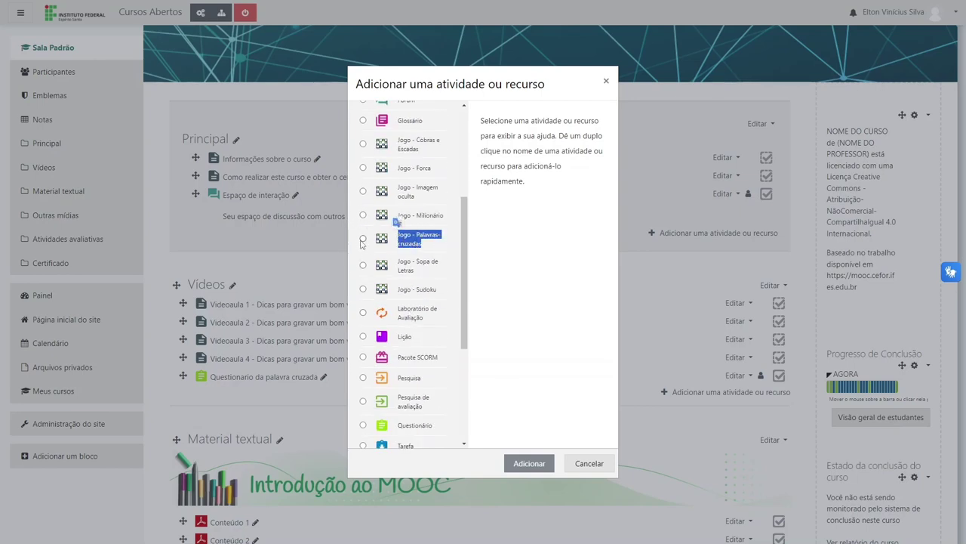
{"action": "left_click", "coordinate": [364, 239]}
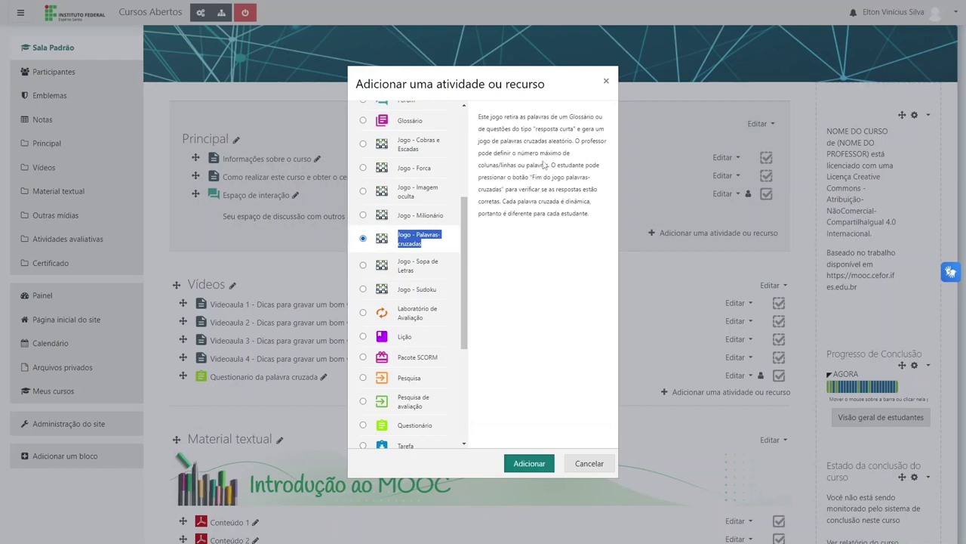
{"action": "left_click_drag", "start_coordinate": [486, 130], "coordinate": [579, 132]}
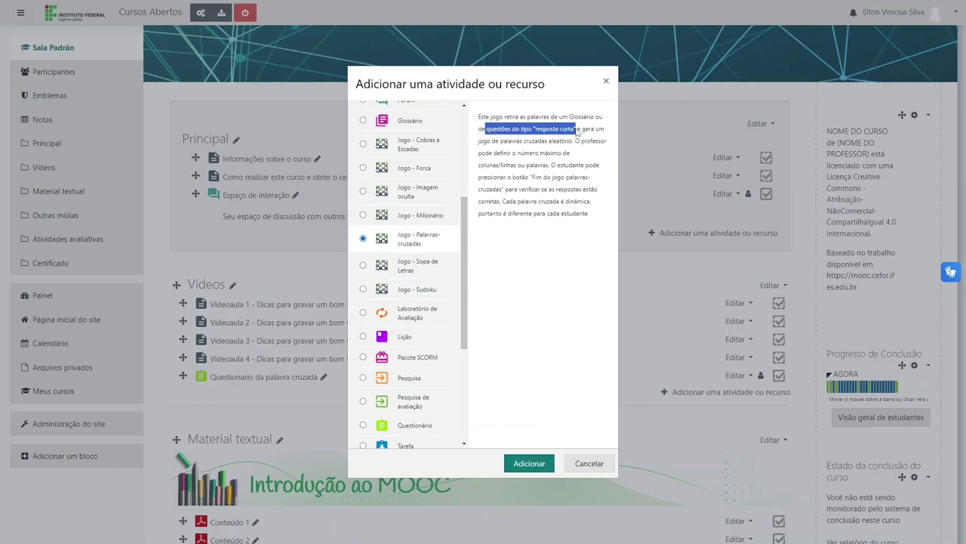
{"action": "left_click", "coordinate": [525, 463]}
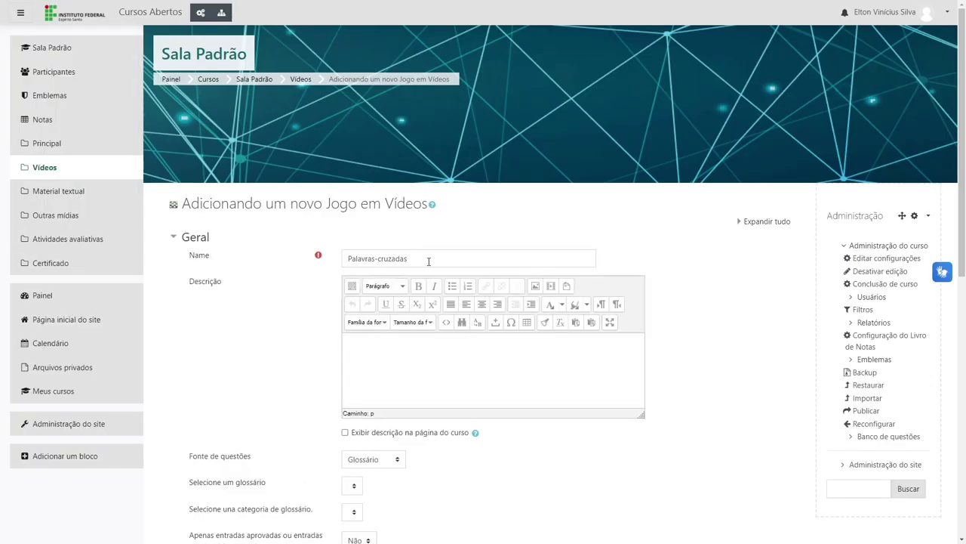
- Set the game's question source to Questionário and choose "Questionario da palavra cruzada" as the quiz
{"action": "scroll", "coordinate": [306, 331], "scroll_direction": "down", "scroll_amount": 3}
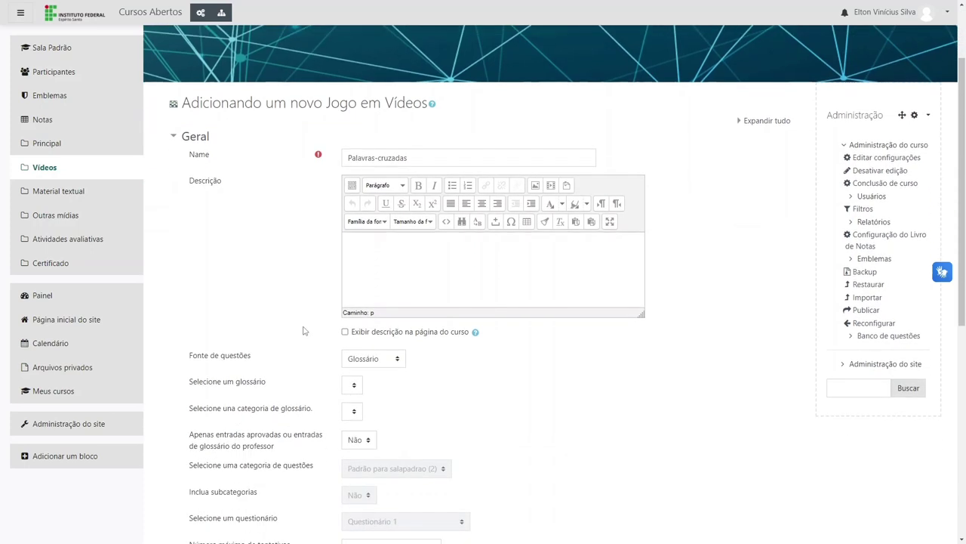
{"action": "left_click_drag", "start_coordinate": [182, 259], "coordinate": [253, 263]}
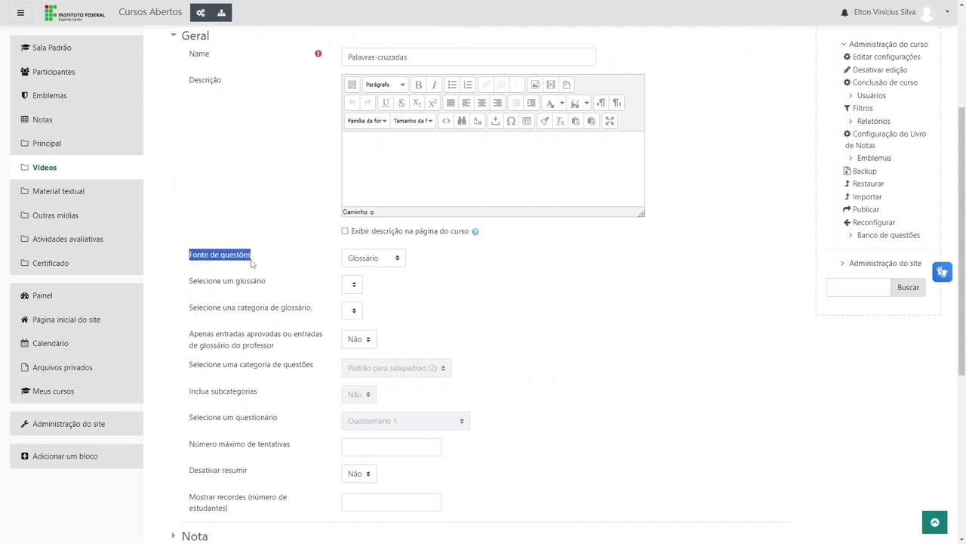
{"action": "left_click", "coordinate": [278, 255]}
{"action": "left_click", "coordinate": [380, 259]}
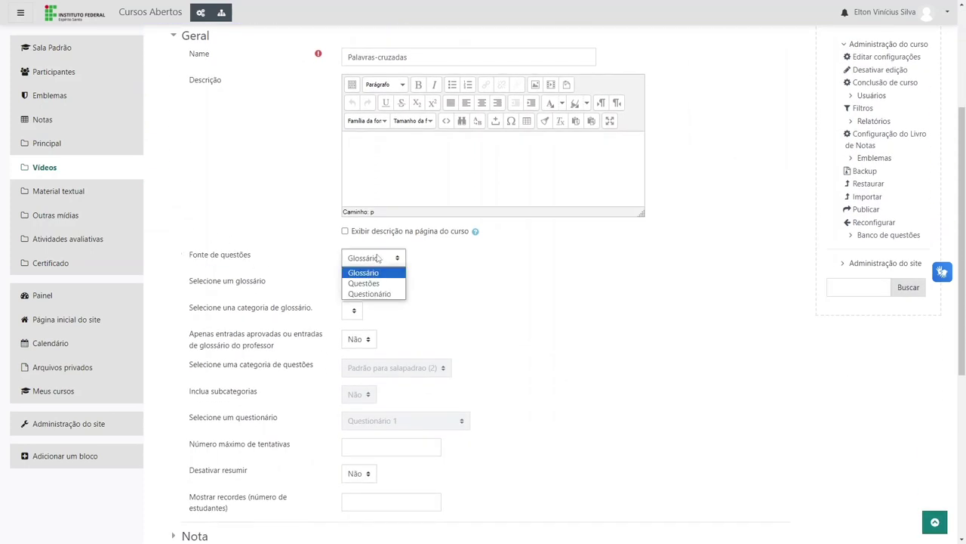
{"action": "left_click", "coordinate": [376, 293]}
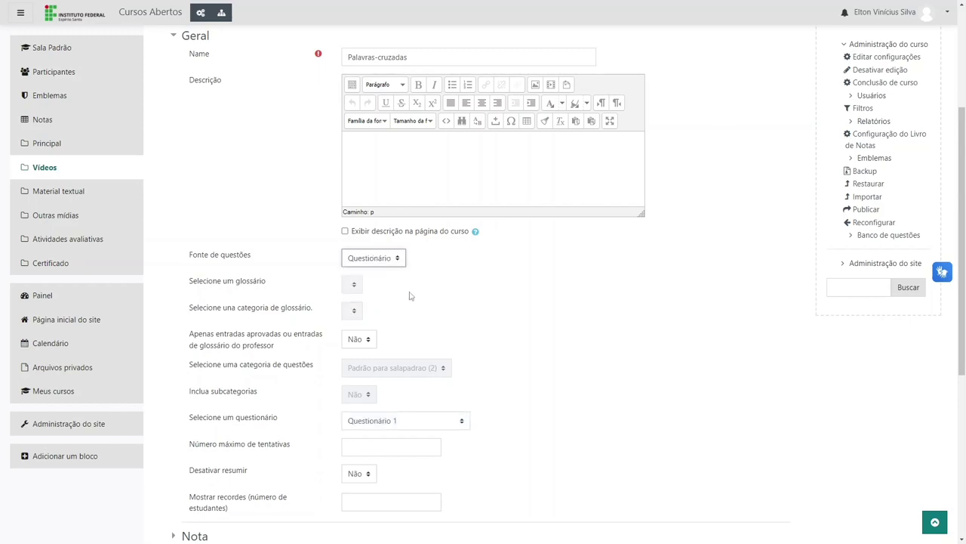
{"action": "left_click", "coordinate": [452, 322]}
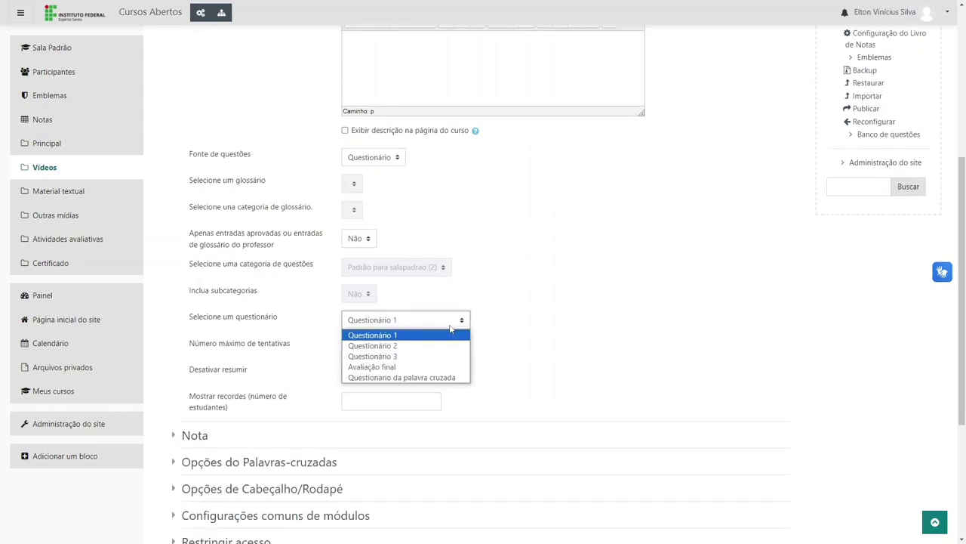
{"action": "left_click", "coordinate": [396, 377]}
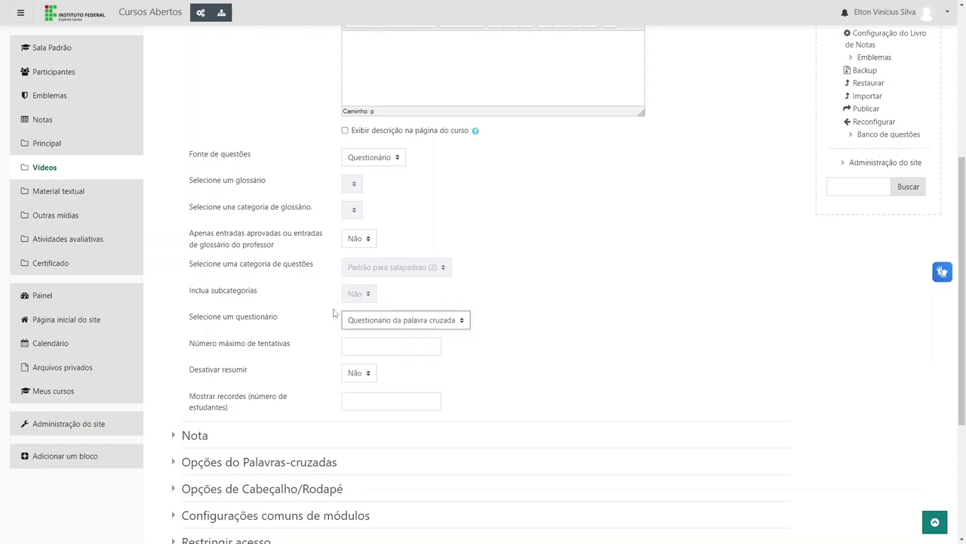
{"action": "left_click", "coordinate": [523, 337]}
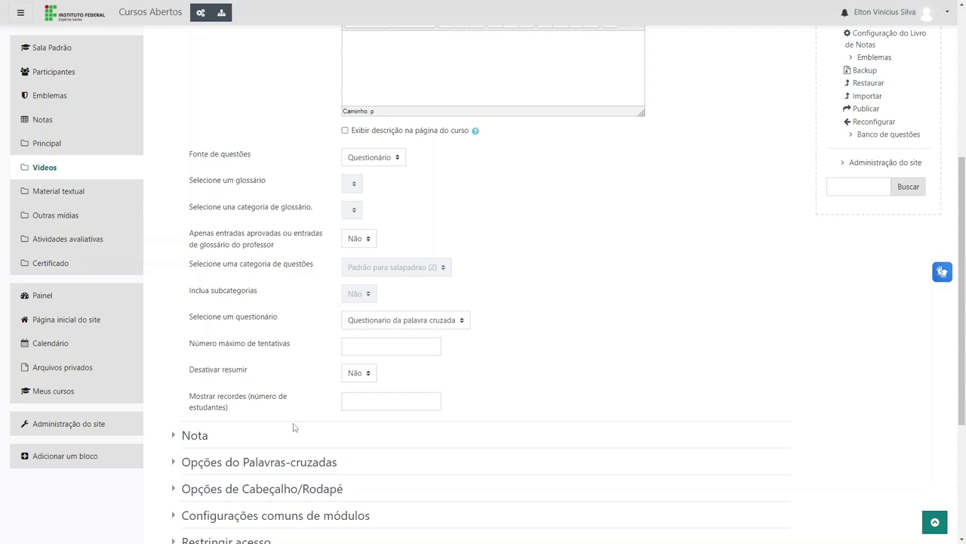
- Set the game's maximum grade to 10, then save the activity and display it
{"action": "left_click", "coordinate": [207, 435]}
{"action": "scroll", "coordinate": [211, 436], "scroll_direction": "down", "scroll_amount": 2}
{"action": "double_click", "coordinate": [359, 359]}
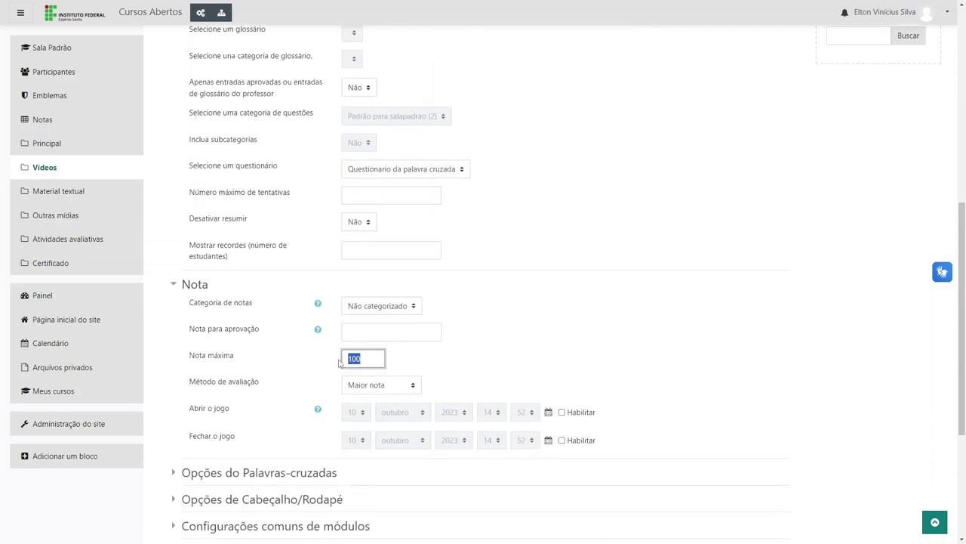
{"action": "type", "text": "10"}
{"action": "left_click", "coordinate": [504, 371]}
{"action": "scroll", "coordinate": [504, 371], "scroll_direction": "down", "scroll_amount": 3}
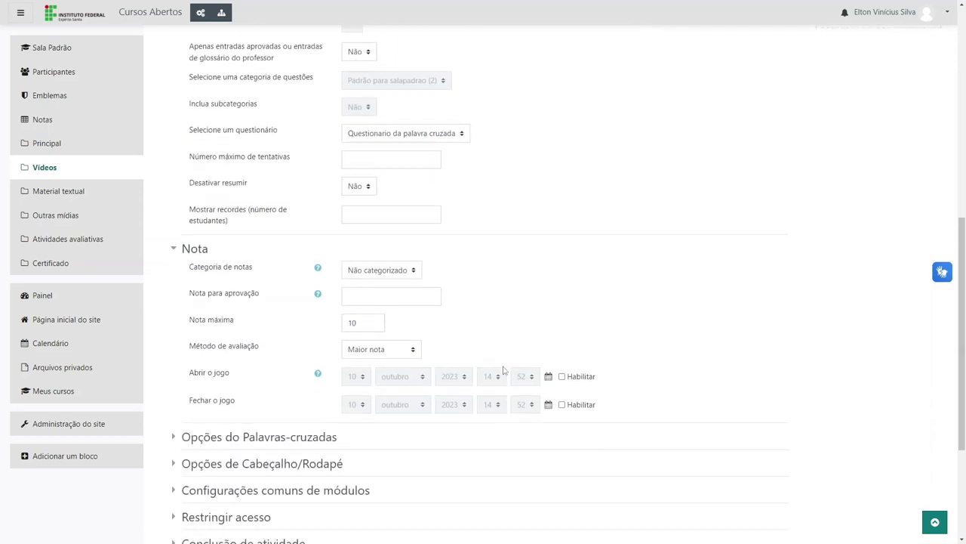
{"action": "left_click", "coordinate": [467, 400]}
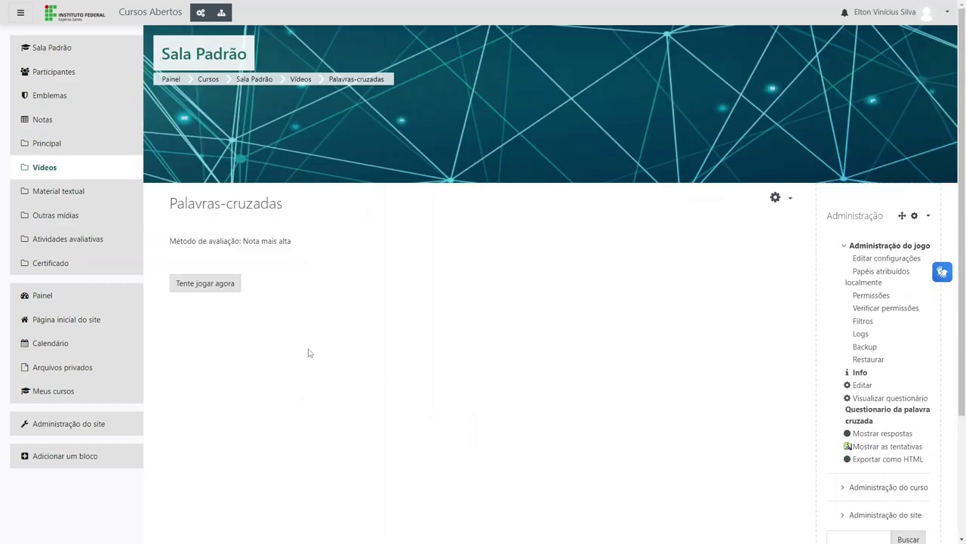
- Start the crossword game and answer the vertical clue with "VASCO" and the horizontal clue with "PEDRO"
{"action": "left_click", "coordinate": [212, 287]}
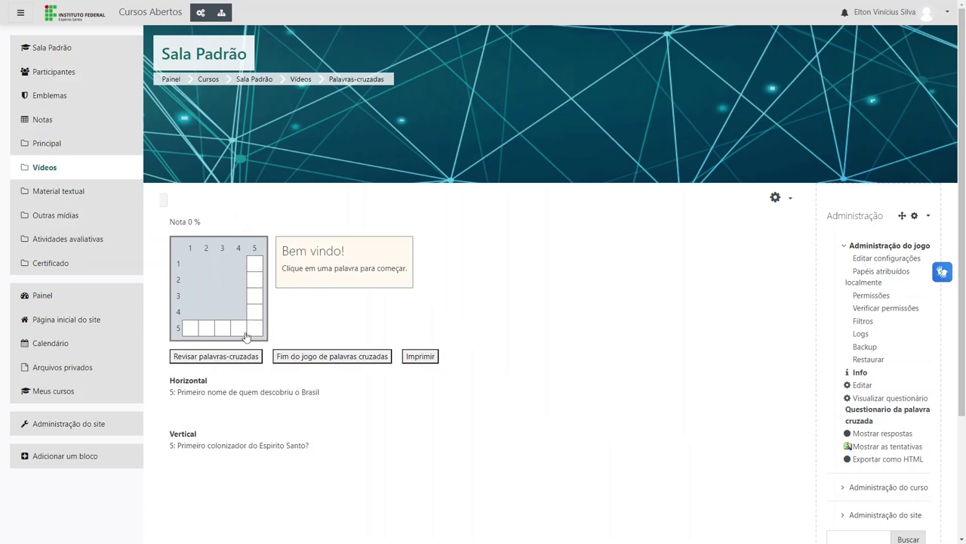
{"action": "left_click", "coordinate": [255, 266]}
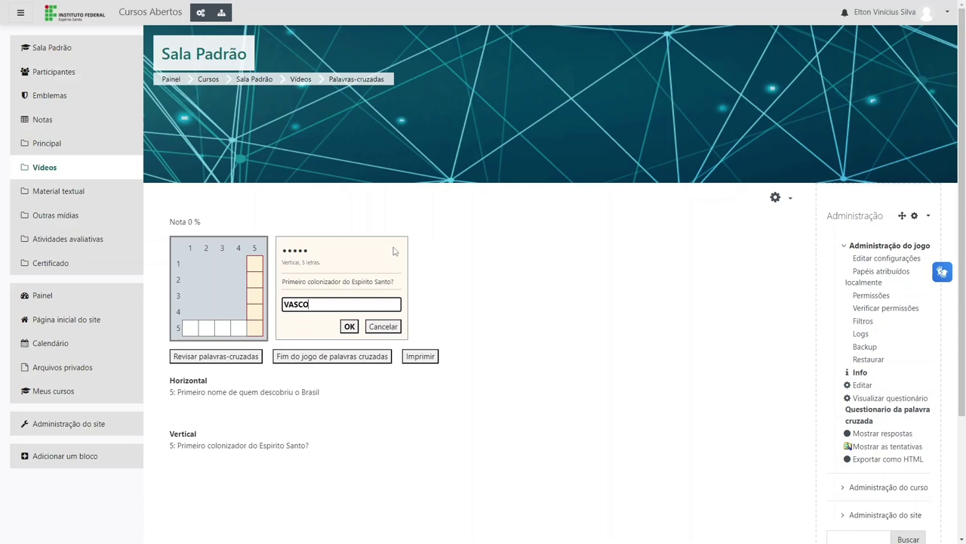
{"action": "left_click", "coordinate": [356, 327]}
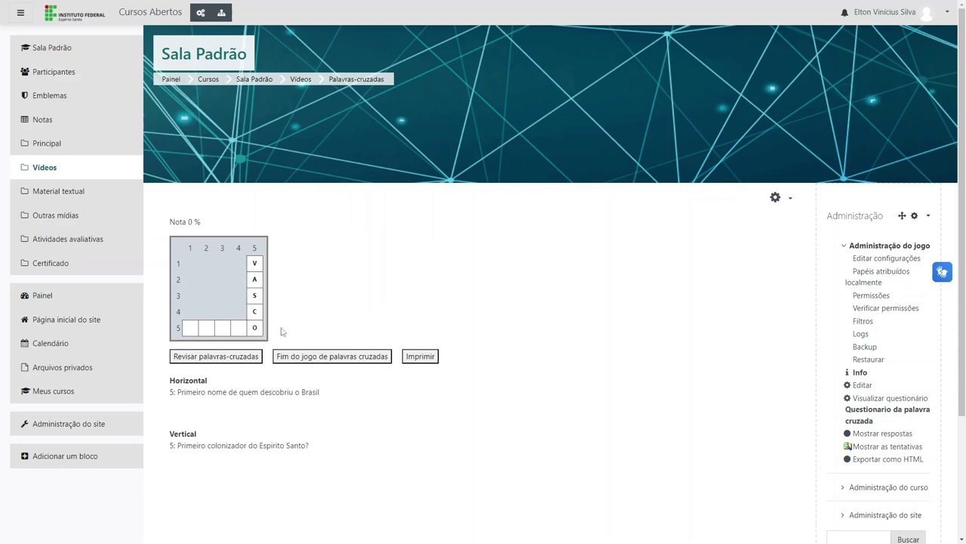
{"action": "left_click", "coordinate": [194, 332]}
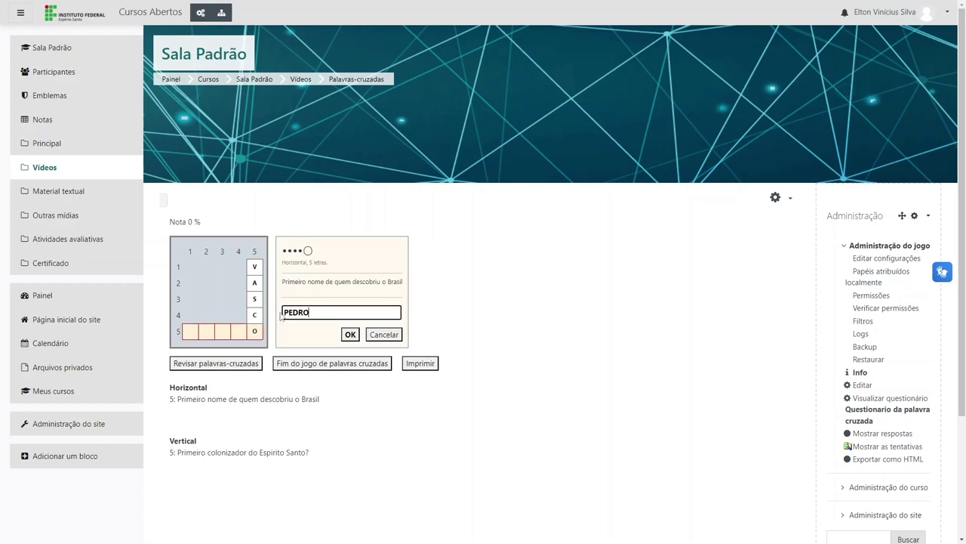
{"action": "left_click", "coordinate": [349, 334]}
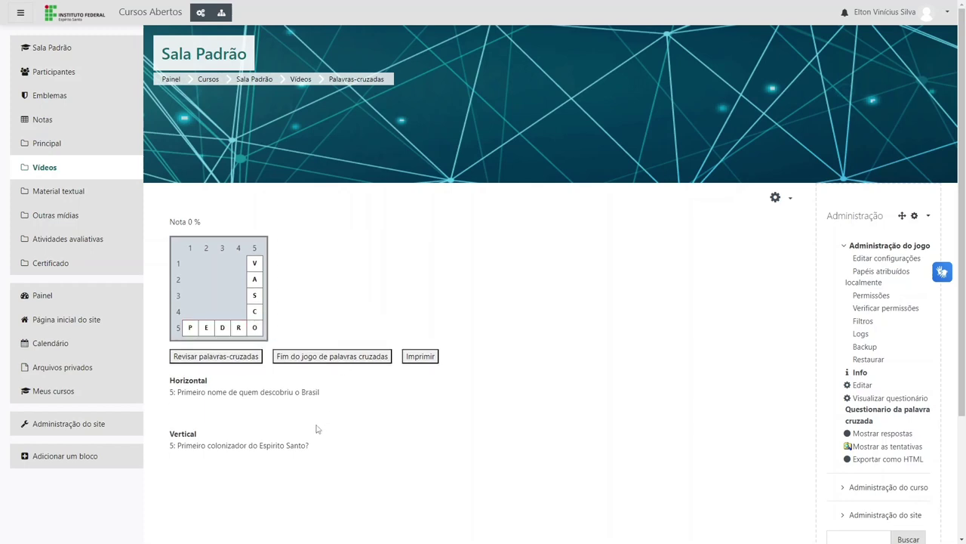